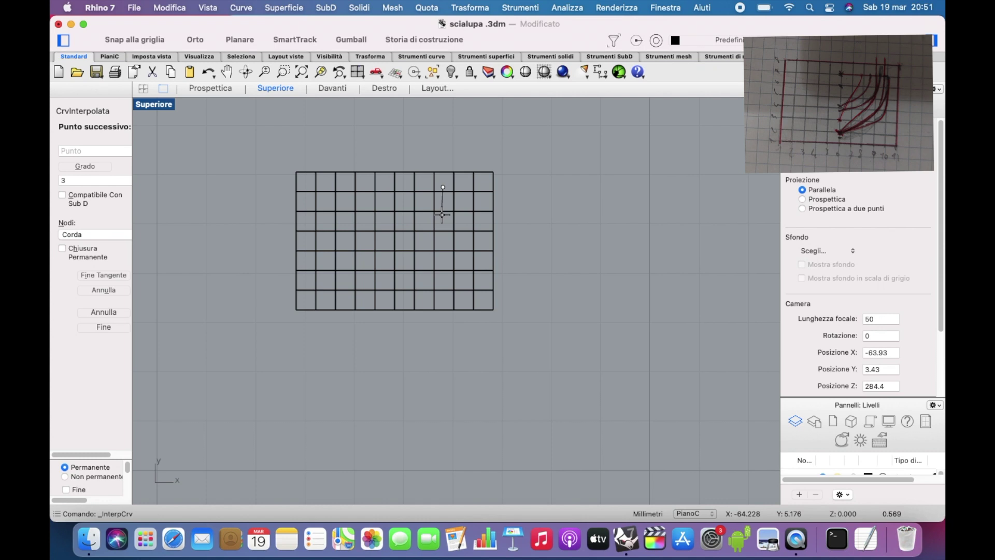
Complete the interpolated curve from the grid's eighth column, bending down and leftward to end just past the vertical centre line
left_click(441, 216)
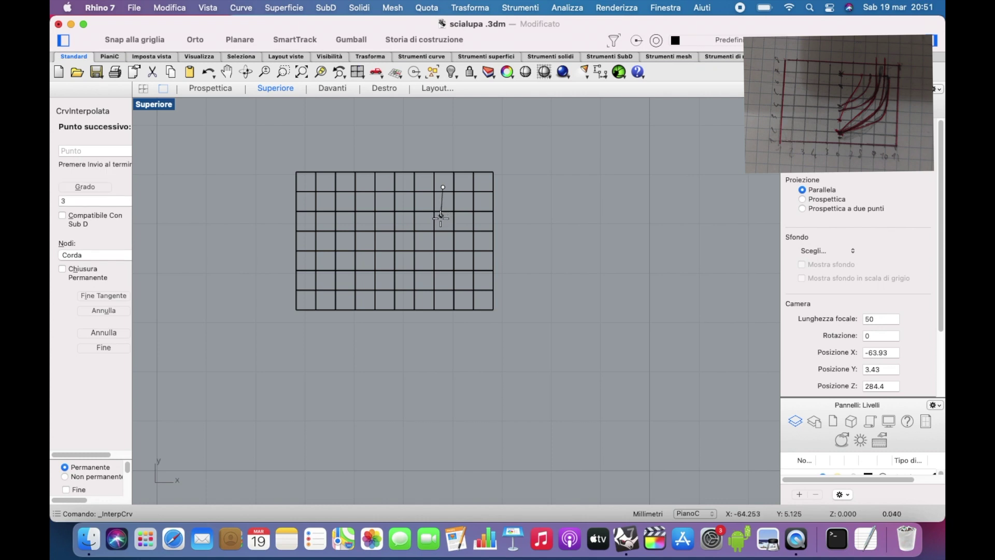
left_click(432, 227)
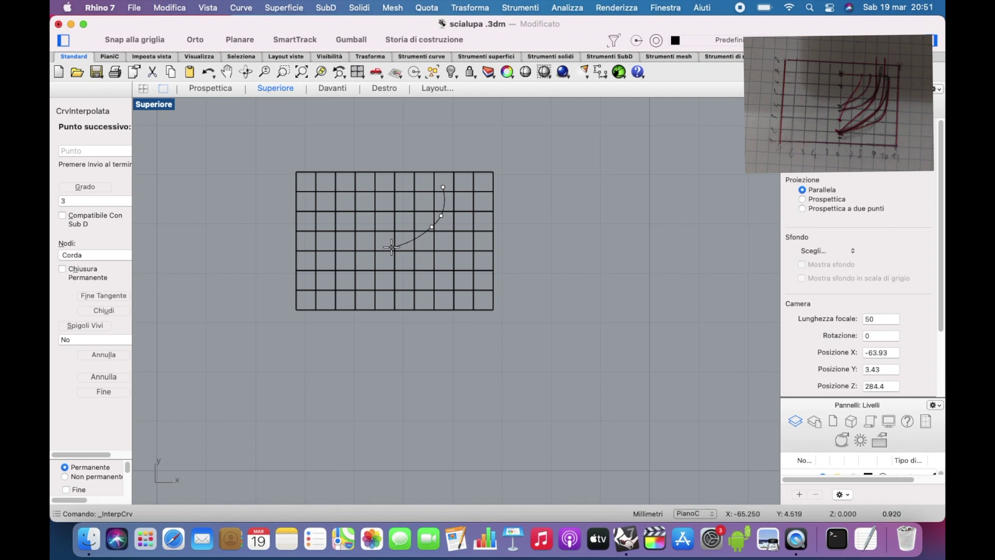
left_click(401, 244)
left_click(388, 250)
key("Return")
Show the new curve's control points and pull the one on its outer bend upward to reshape the bend
scroll(431, 219, "up", 3)
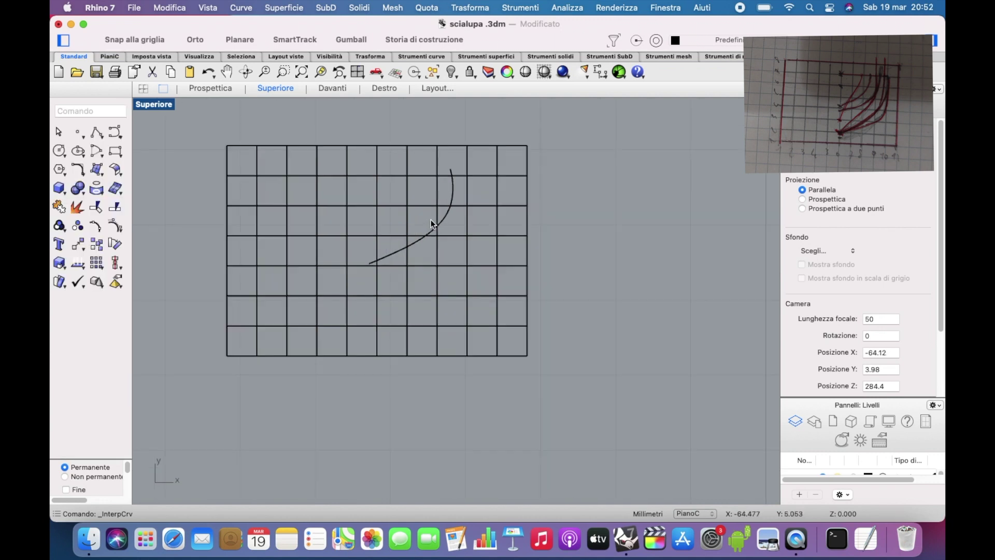
left_click(440, 215)
left_click(448, 210)
key("F10")
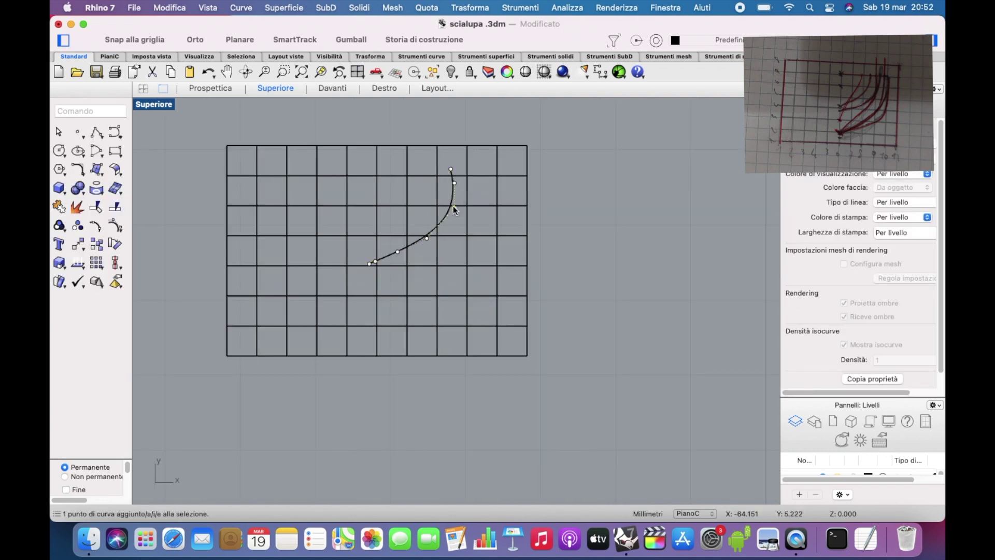
mouse_move(454, 208)
left_mouse_down()
mouse_move(441, 203)
mouse_move(447, 215)
mouse_move(449, 184)
mouse_move(456, 189)
left_mouse_up()
key("Escape")
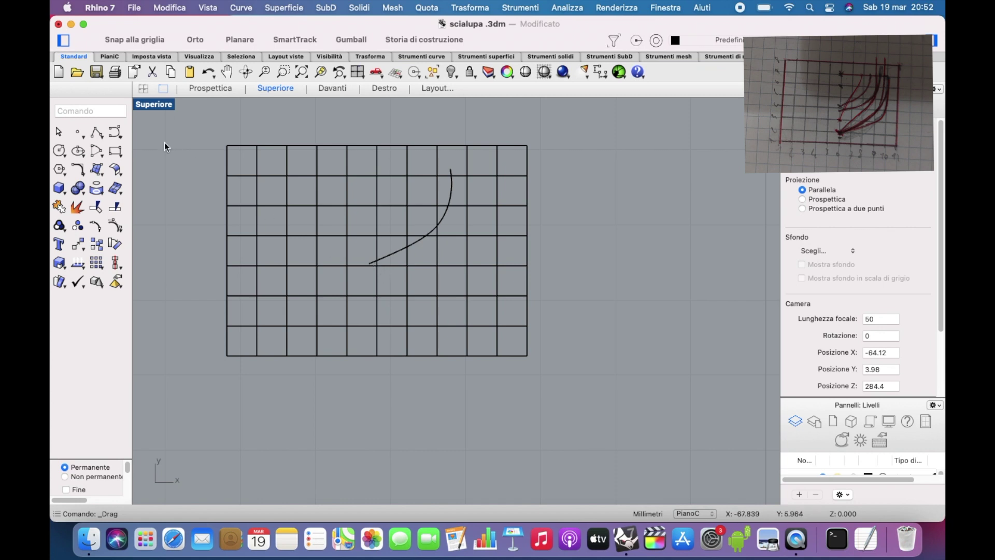
Trim off the curve's short tail that extends beyond the grid's vertical centre line
left_click(98, 208)
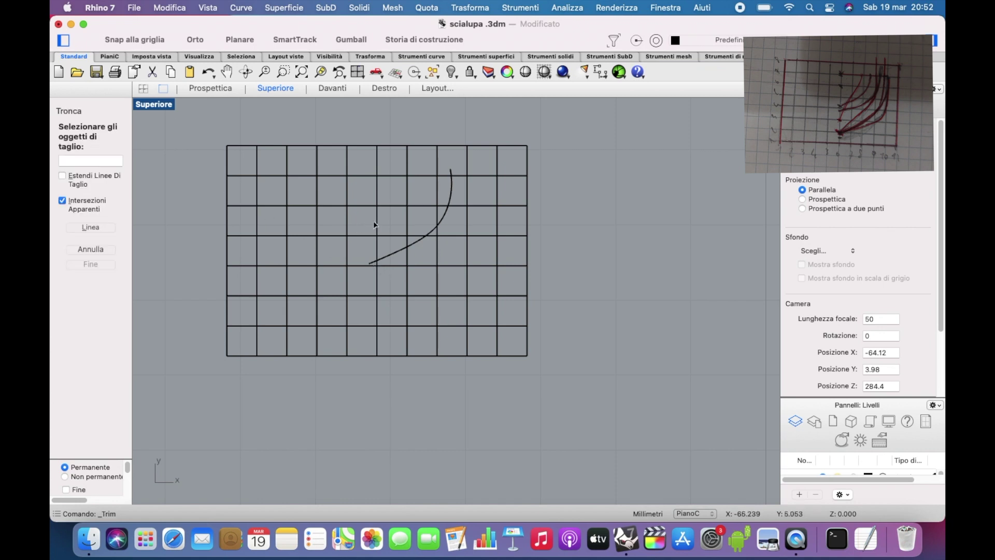
left_click(377, 225)
left_click(449, 216)
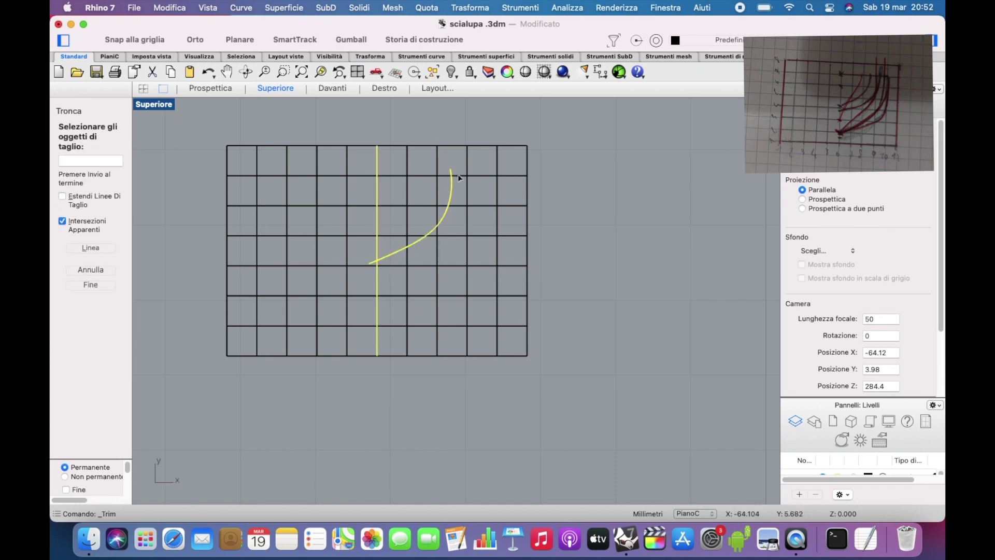
key("Return")
left_click(371, 262)
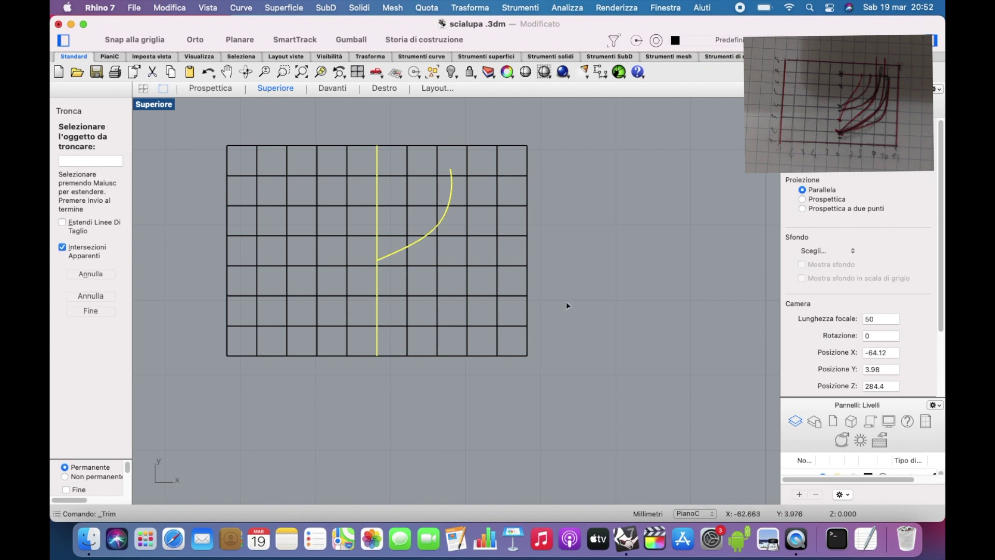
key("Return")
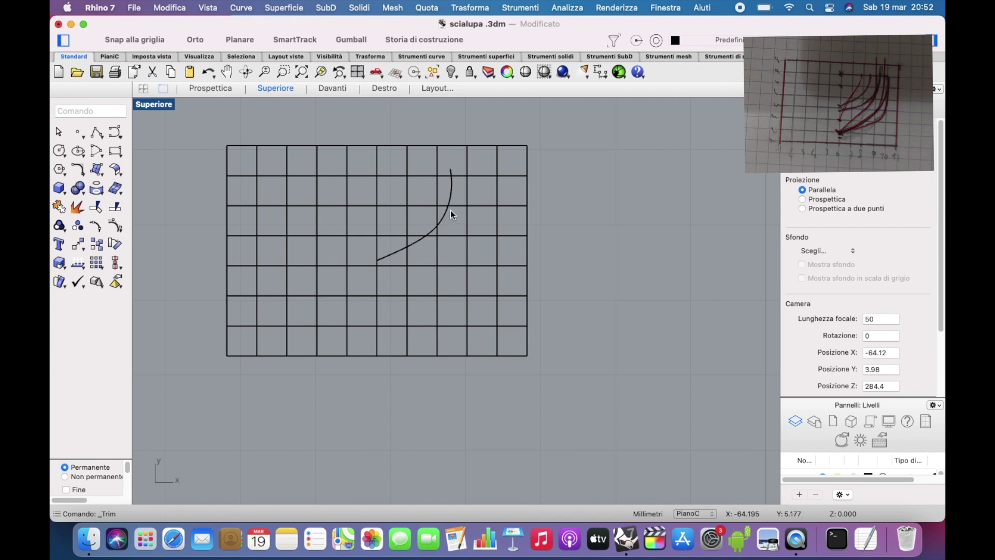
Move the trimmed curve's second control point from its upper end slightly down and inward to straighten the upper part
left_click(452, 197)
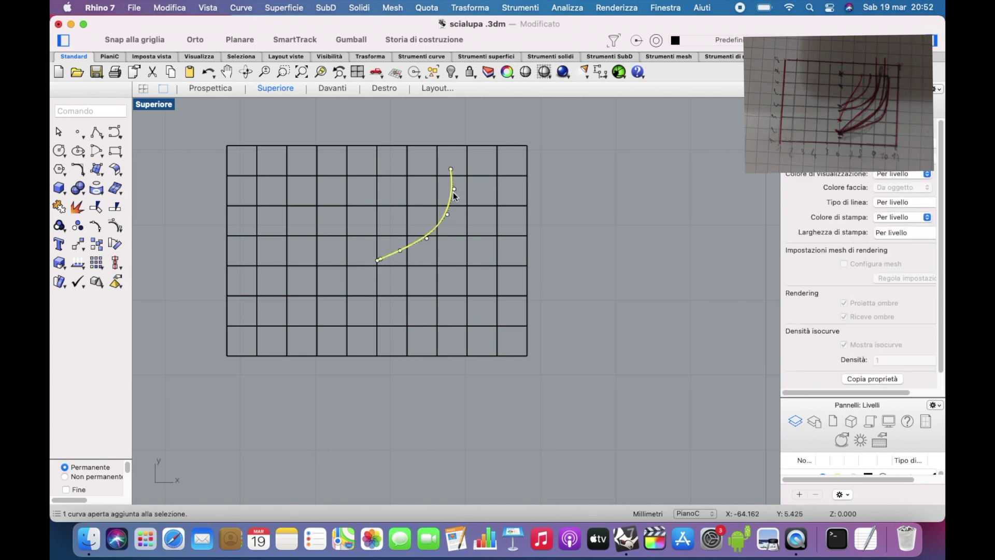
key("F10")
left_click(453, 190)
left_click_drag(449, 198, 451, 195)
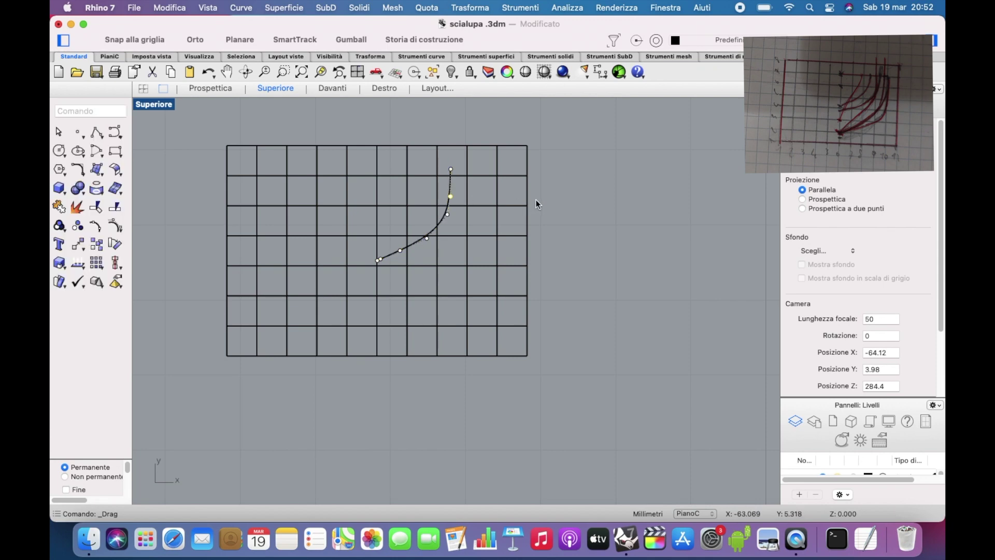
key("Escape")
Draw a second interpolated curve outside the first, from the ninth column down to just past the vertical centre line
left_click(115, 138)
left_click(166, 172)
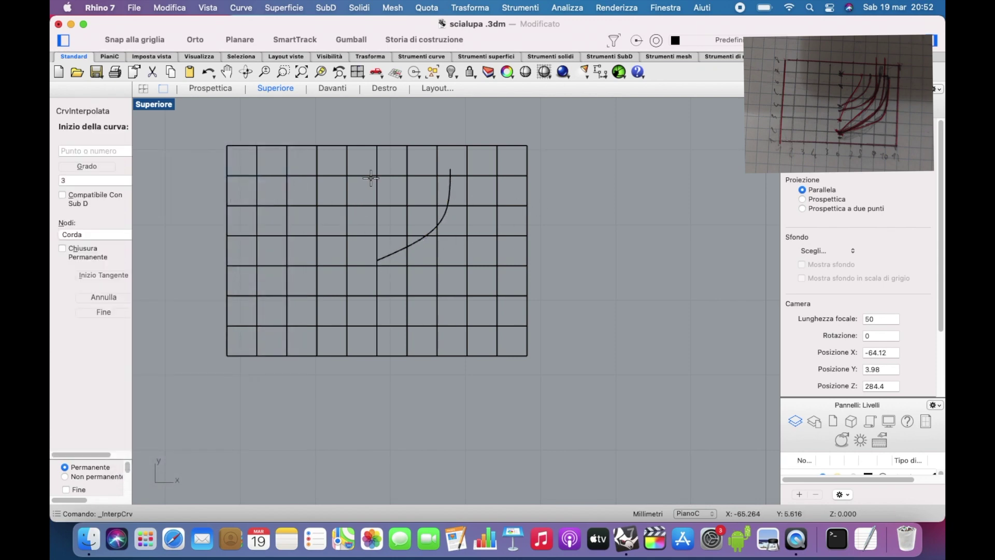
left_click(478, 171)
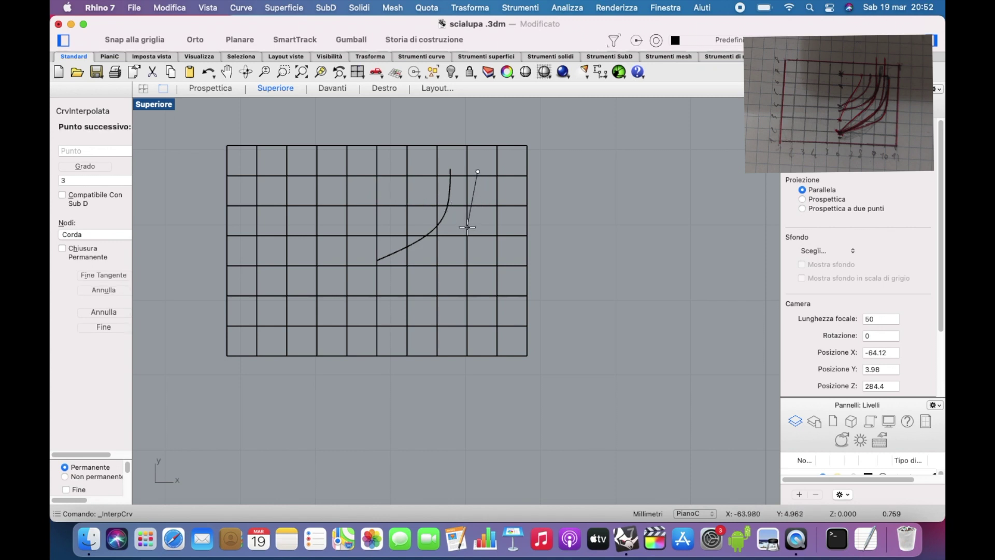
left_click(470, 228)
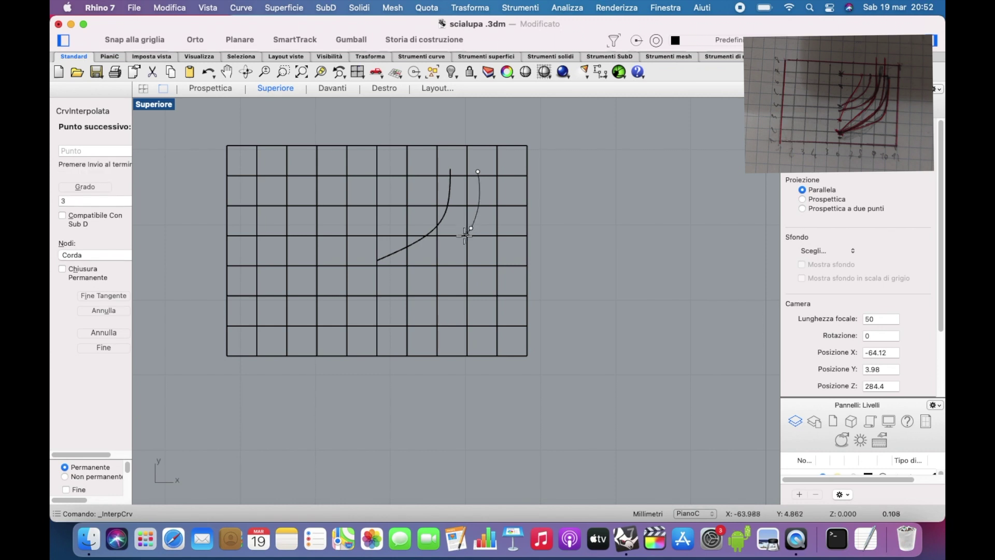
left_click(431, 253)
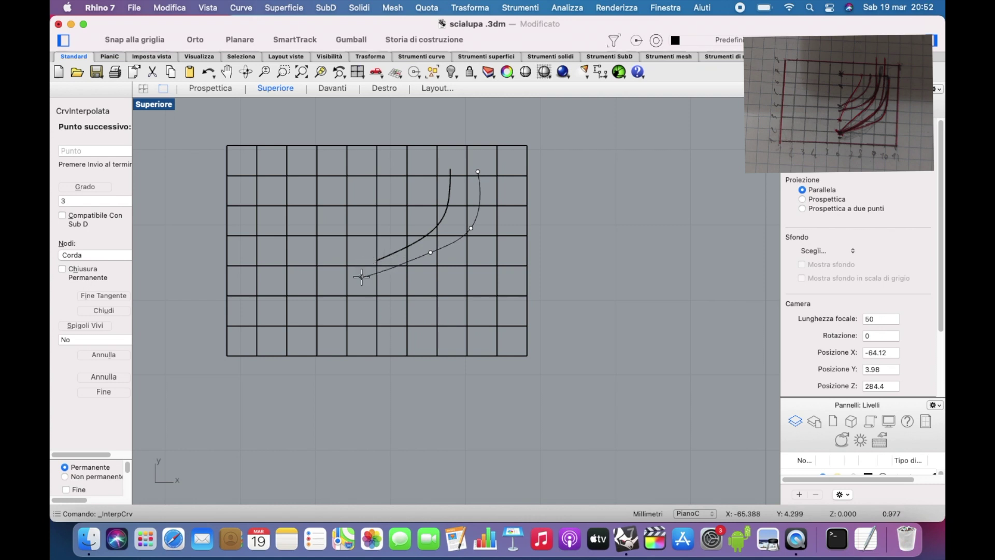
left_click(369, 267)
key("Return")
Smooth the second curve by moving its bend and upper control points inward and the one near its lower end toward the endpoint
left_click(457, 242)
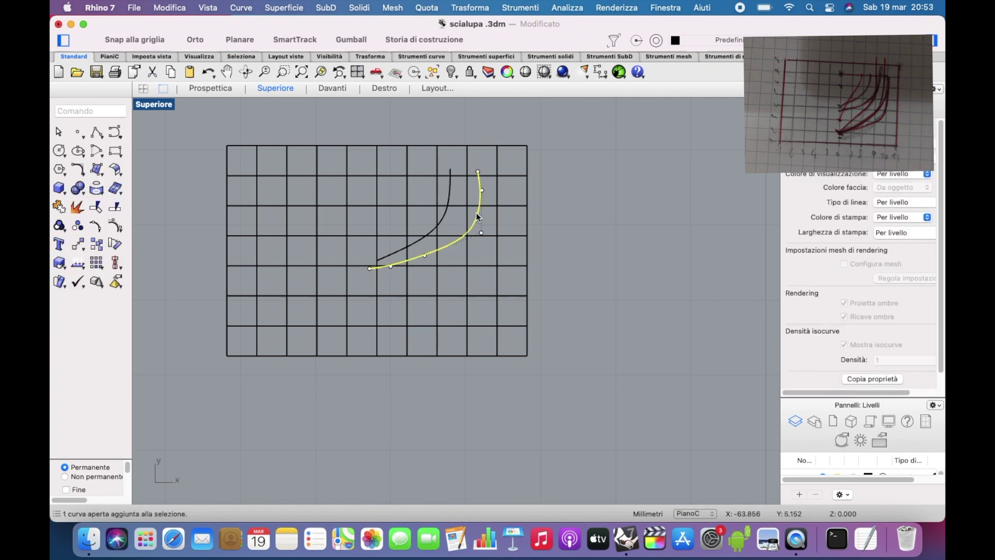
scroll(476, 260, "up", 3)
left_click_drag(496, 277, 475, 268)
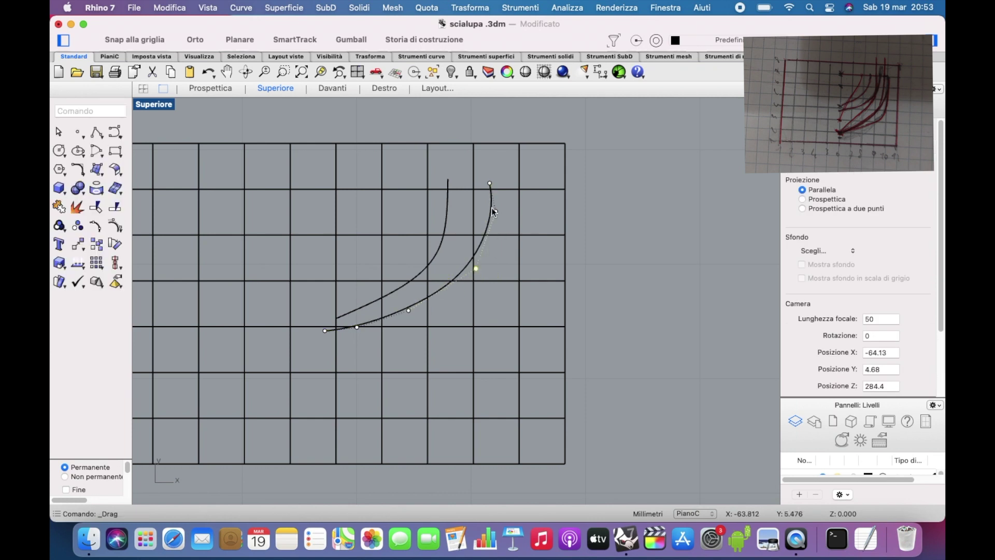
left_click(494, 212)
left_click_drag(494, 213, 492, 220)
scroll(348, 333, "up", 5)
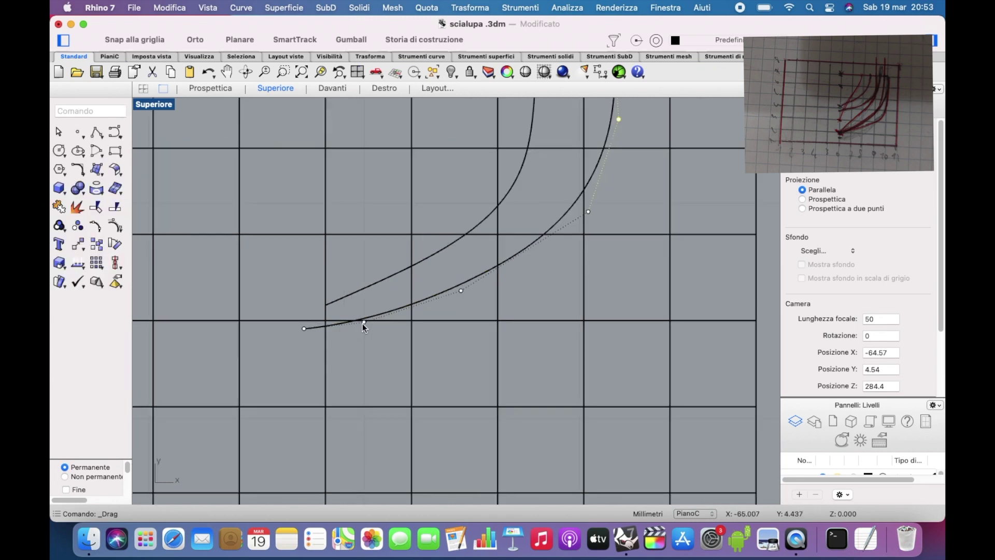
left_click(356, 327)
left_click_drag(356, 328, 304, 329)
left_click(381, 343)
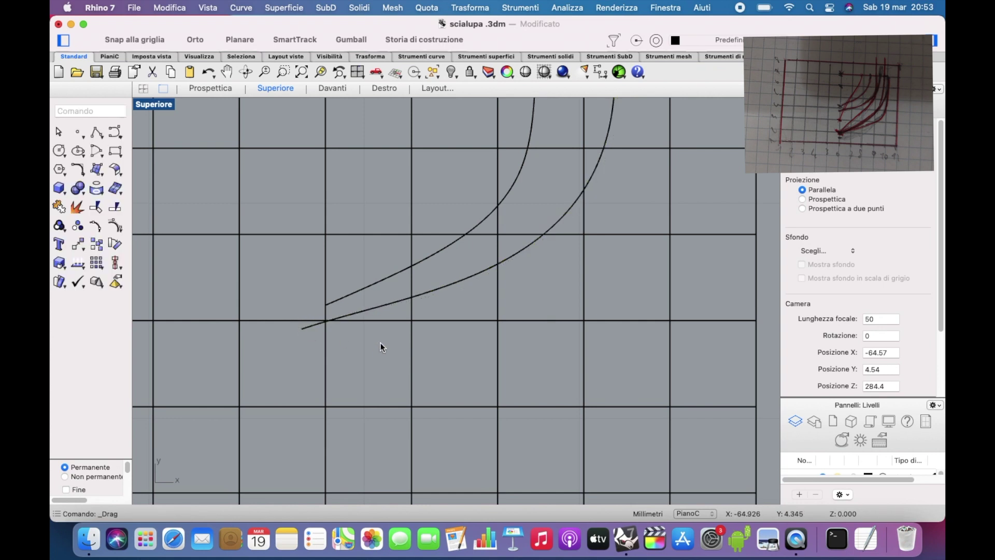
Trim off the second curve's lower tail at the grid's vertical centre line
scroll(385, 333, "down", 3)
scroll(363, 282, "up", 1)
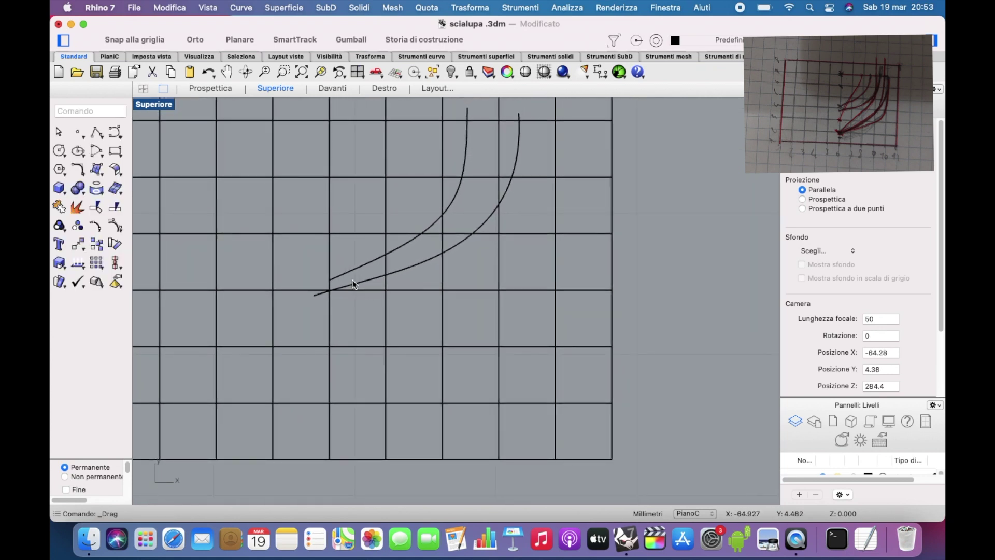
left_click(96, 225)
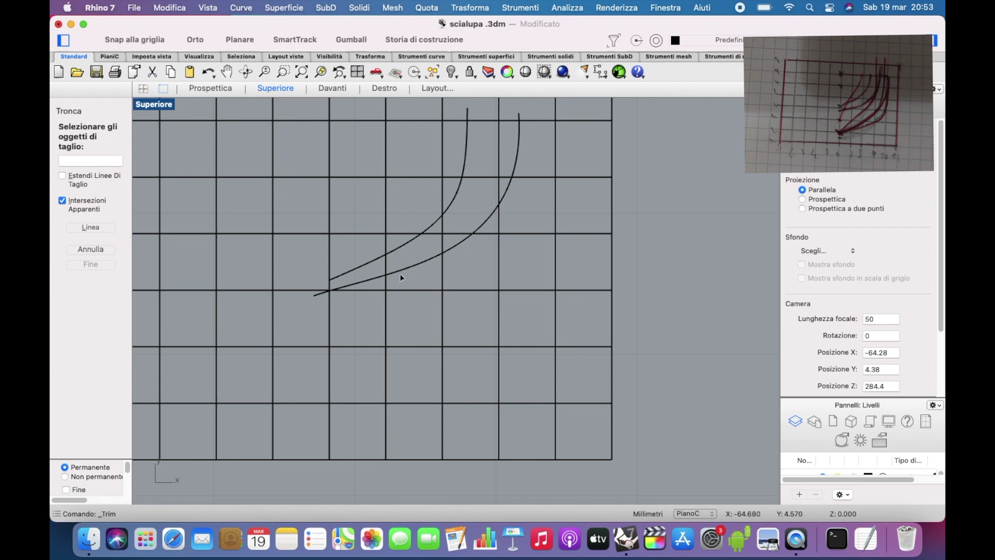
left_click(400, 275)
left_click(330, 277)
key("Return")
left_click(321, 294)
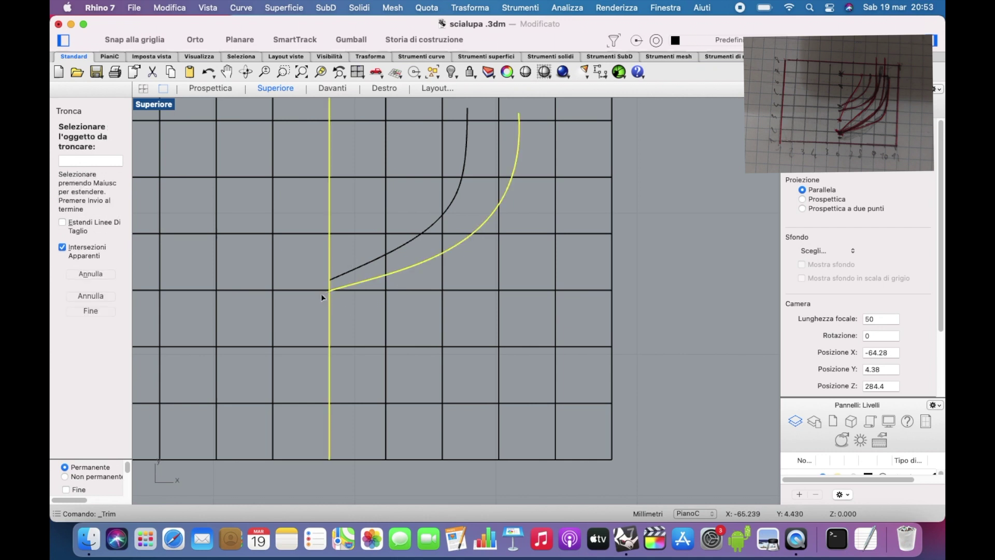
key("Return")
Reshape the outermost long curve by moving its bend control point down and inward and its upper endpoint slightly upward
scroll(490, 282, "down", 3)
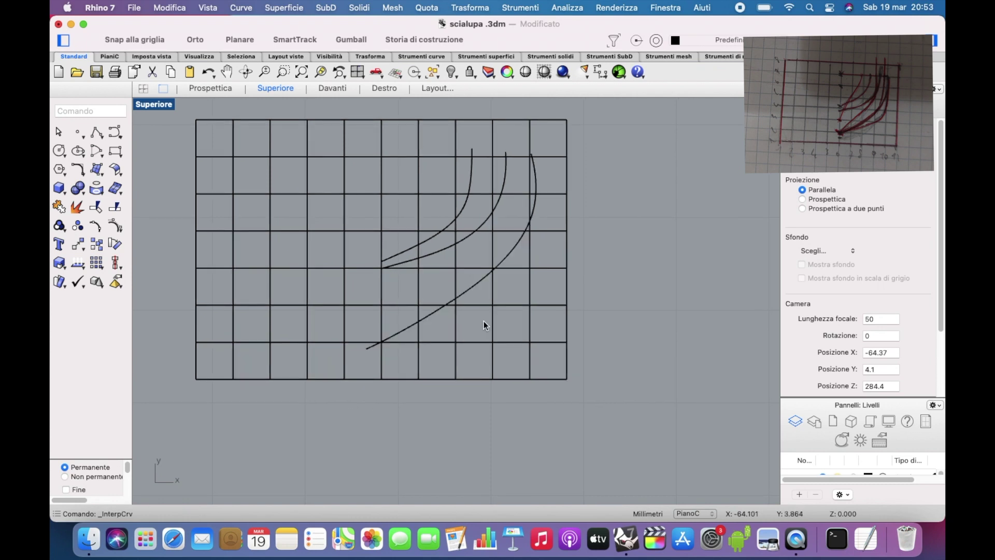
left_click(499, 268)
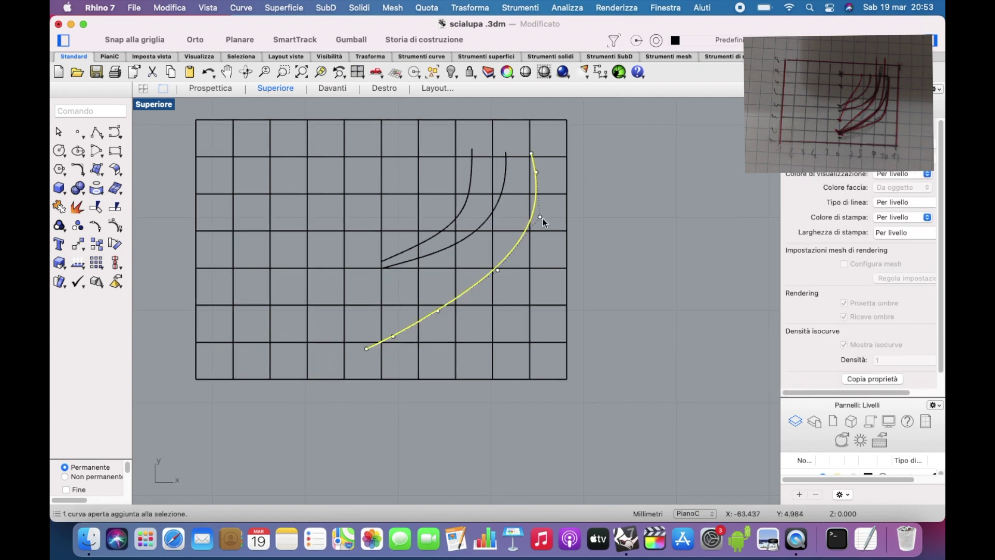
left_click_drag(541, 218, 487, 288)
scroll(533, 159, "up", 4)
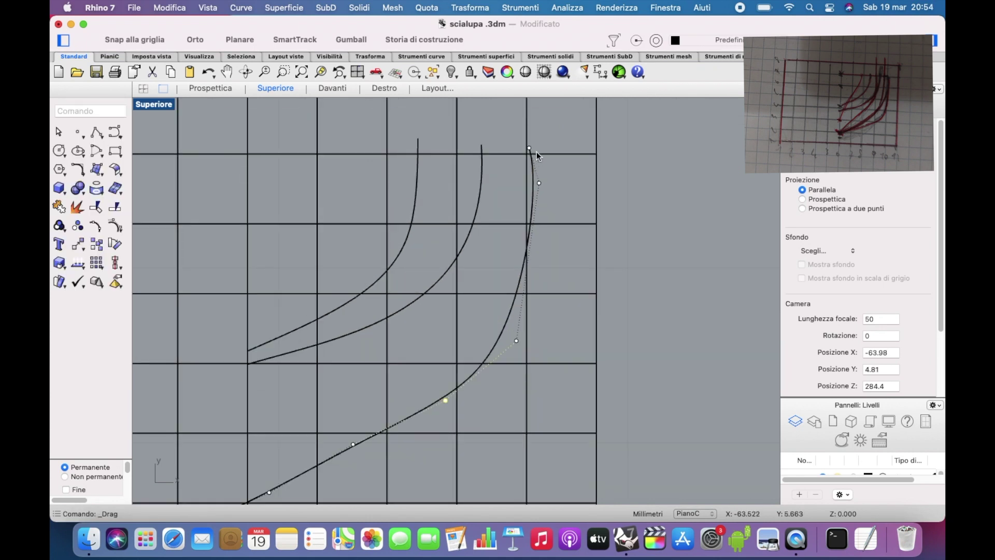
left_click_drag(529, 149, 532, 137)
right_click_drag(546, 272, 549, 232)
scroll(547, 226, "down", 2)
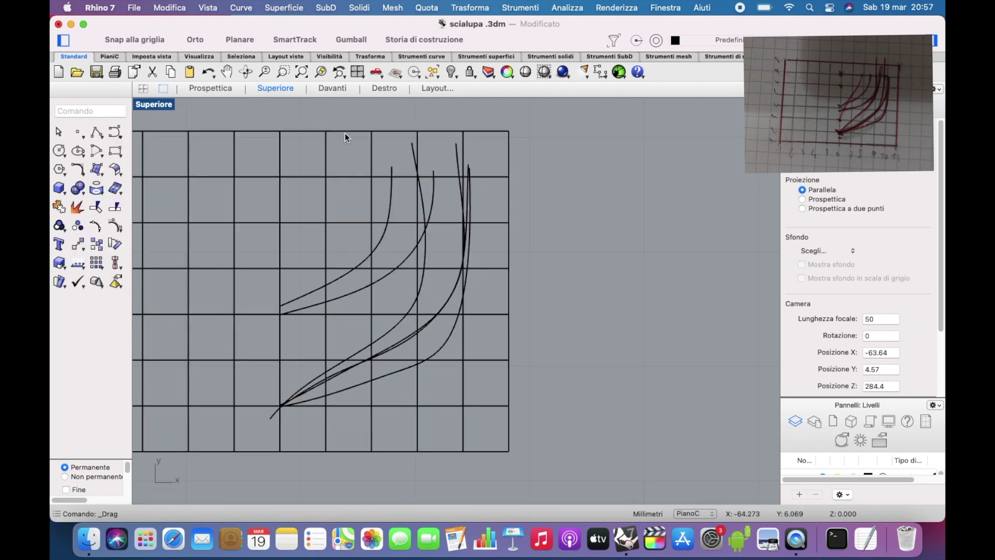
Trim the innermost curve, the first grid line below the upper edge and the vertical centre line where they overrun each other
left_click(101, 209)
left_click(315, 292)
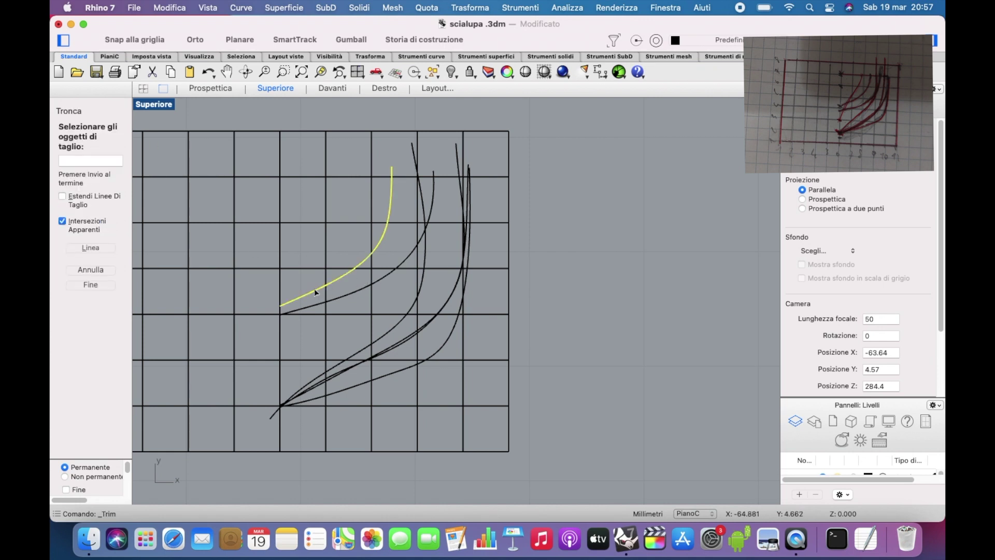
left_click(349, 177)
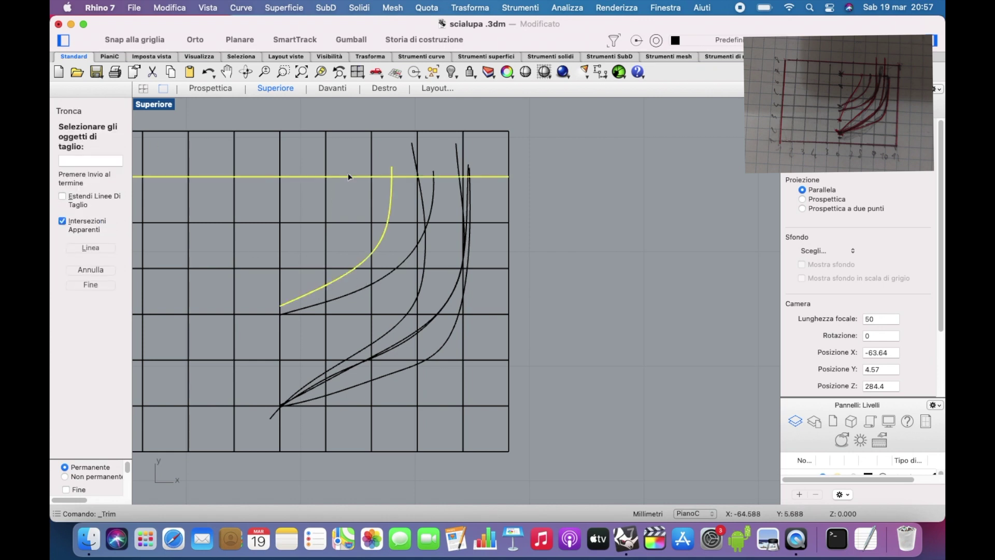
left_click(279, 196)
key("Return")
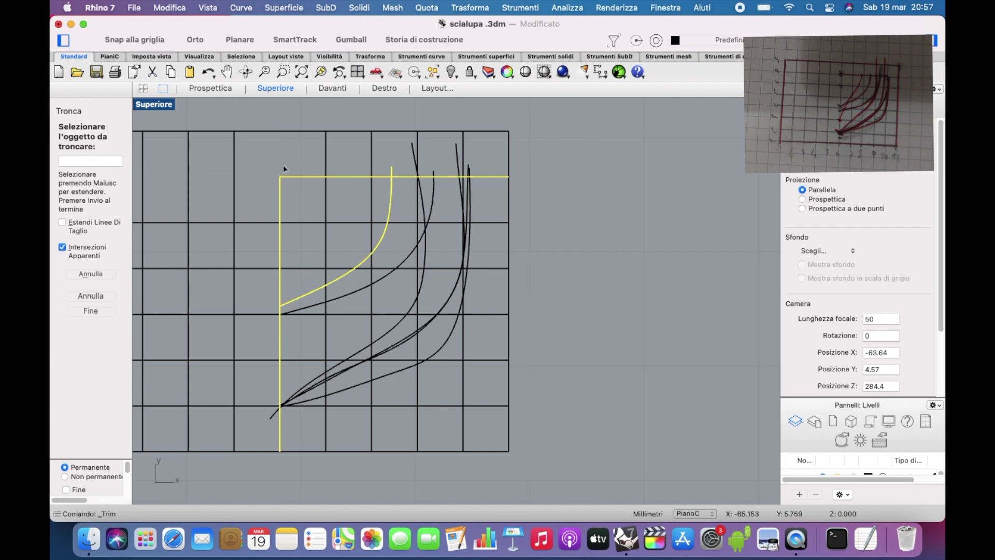
left_click(392, 173)
key("Return")
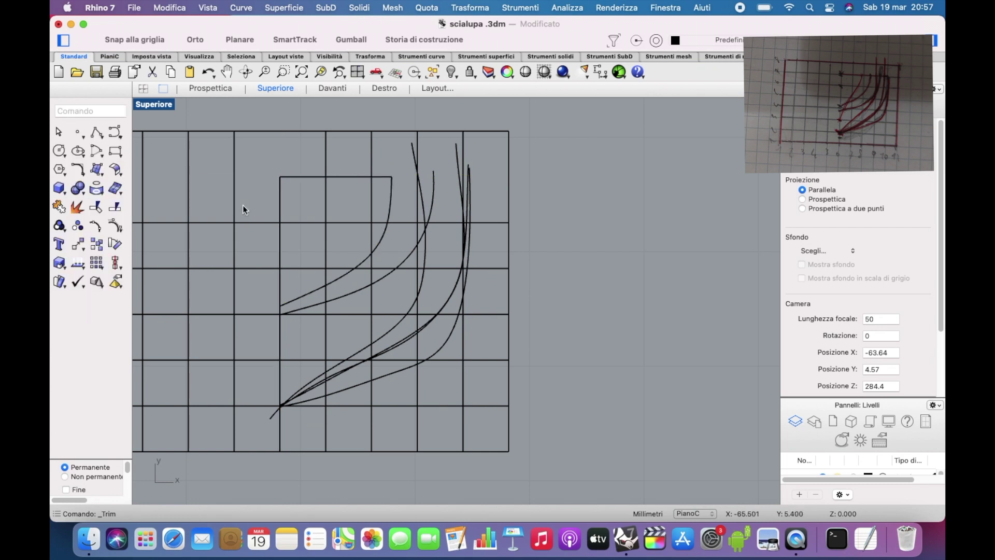
Join the shortened horizontal line and the innermost curve into a single curve
left_click(69, 213)
left_click(328, 177)
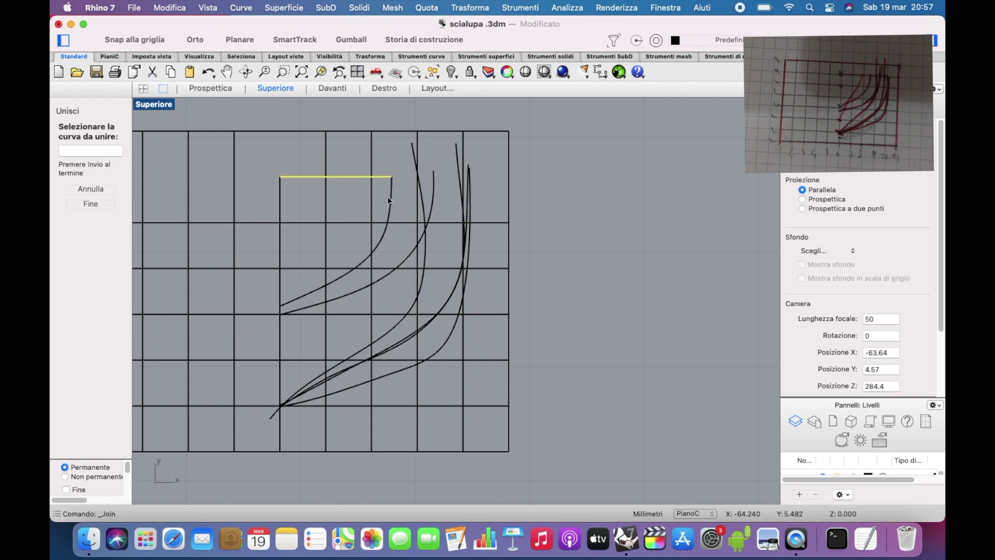
left_click(390, 200)
key("Return")
Move the joined section curve from the small grid onto the right-hand end of the hull side profile on the large grid
scroll(406, 197, "down", 5)
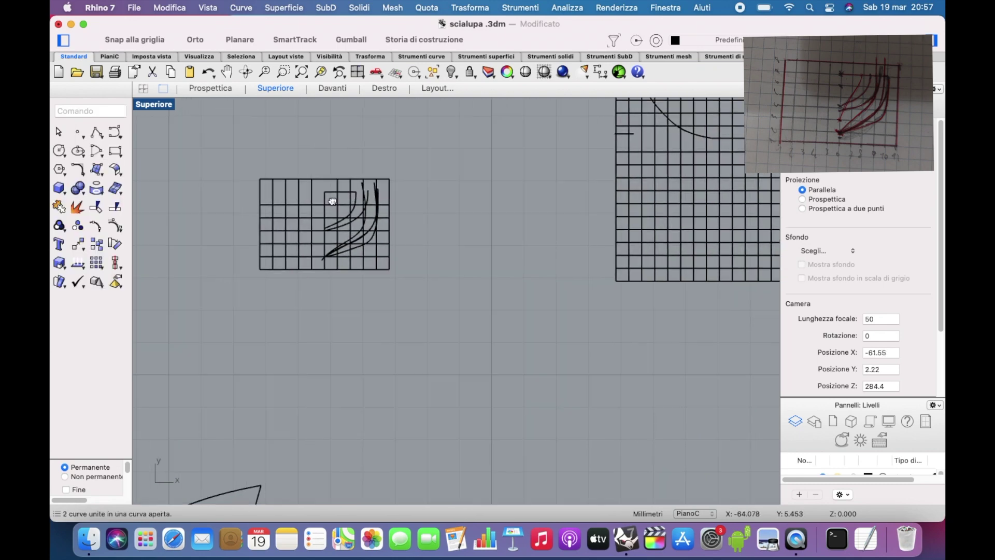
right_click_drag(333, 201, 156, 257)
left_click(182, 251)
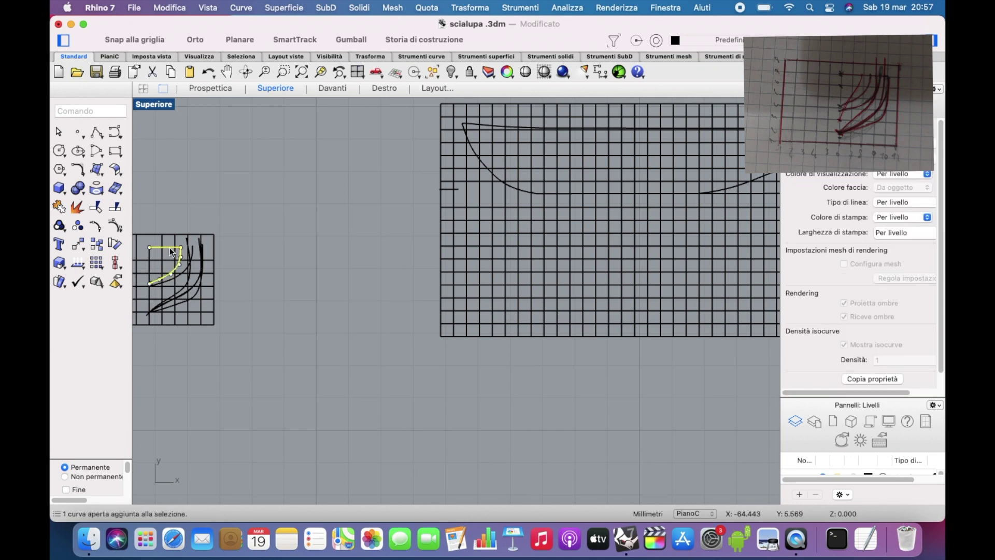
left_click_drag(170, 247, 637, 164)
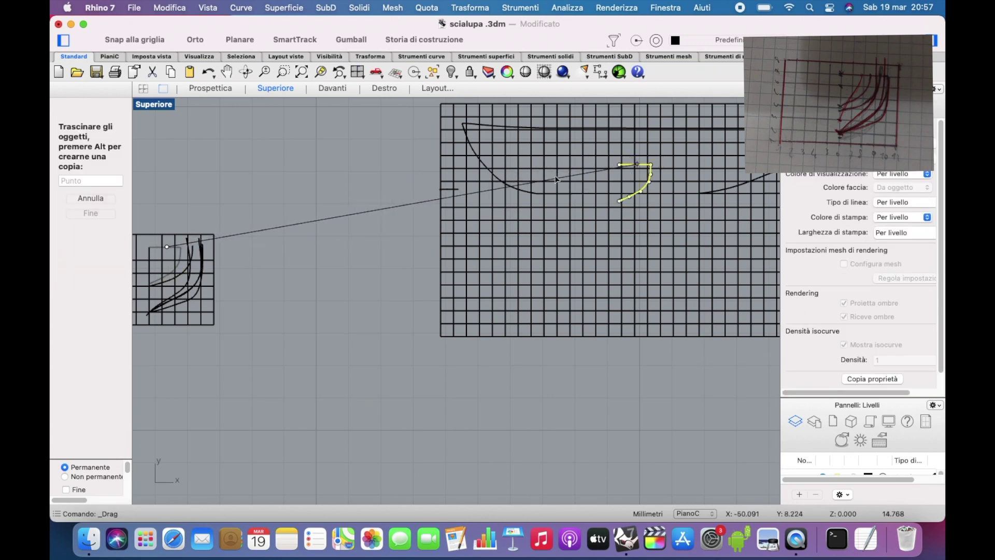
left_click_drag(557, 180, 692, 158)
right_click_drag(741, 167, 423, 246)
left_click_drag(386, 236, 521, 208)
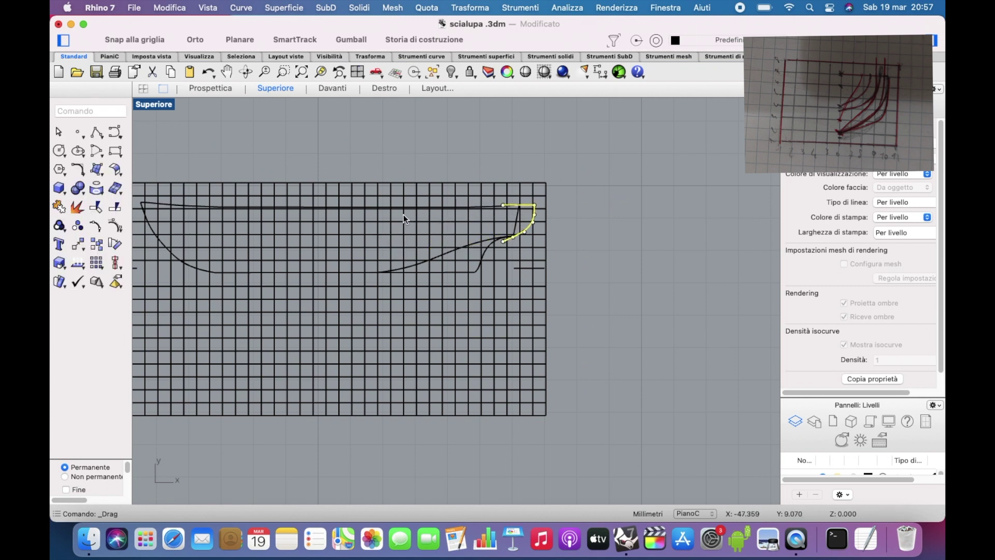
Rotate the section curve at the hull's stern 90 degrees in the front view so it stands upright
double_click(164, 106)
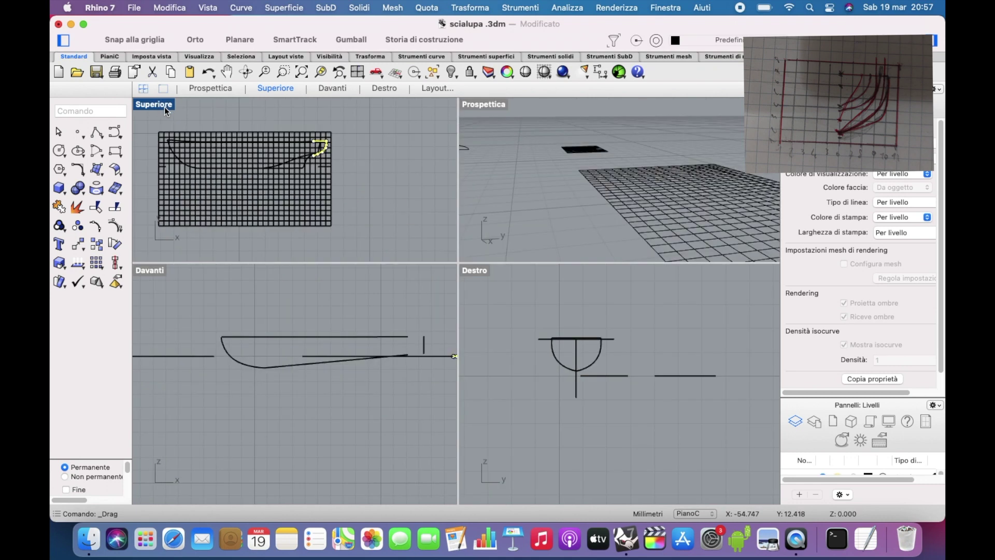
scroll(326, 116, "up", 3)
scroll(407, 361, "up", 3)
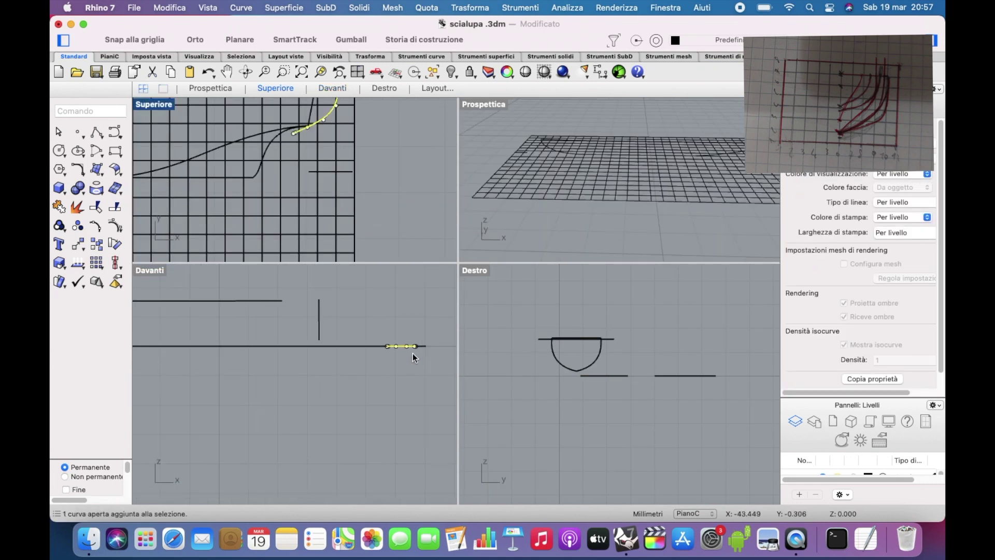
left_click(114, 245)
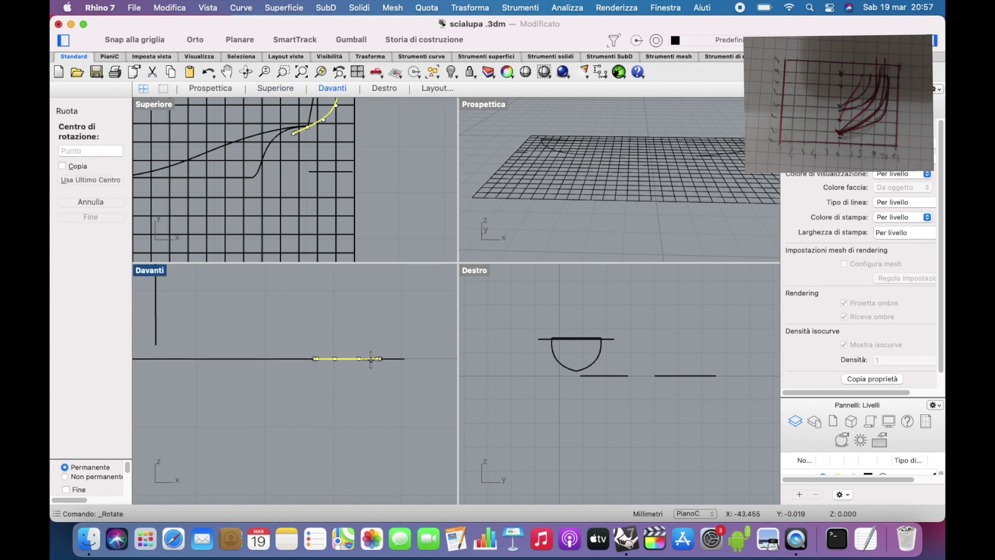
left_click(371, 358)
left_click(320, 359)
key("Escape")
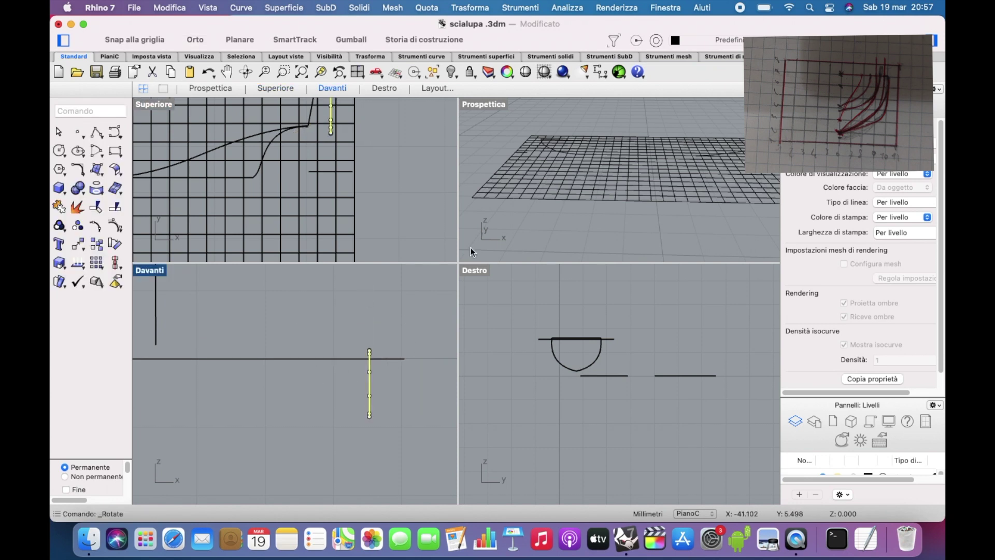
Raise the upright stern section vertically until its open ends rest on the base line
left_click_drag(368, 388, 369, 330)
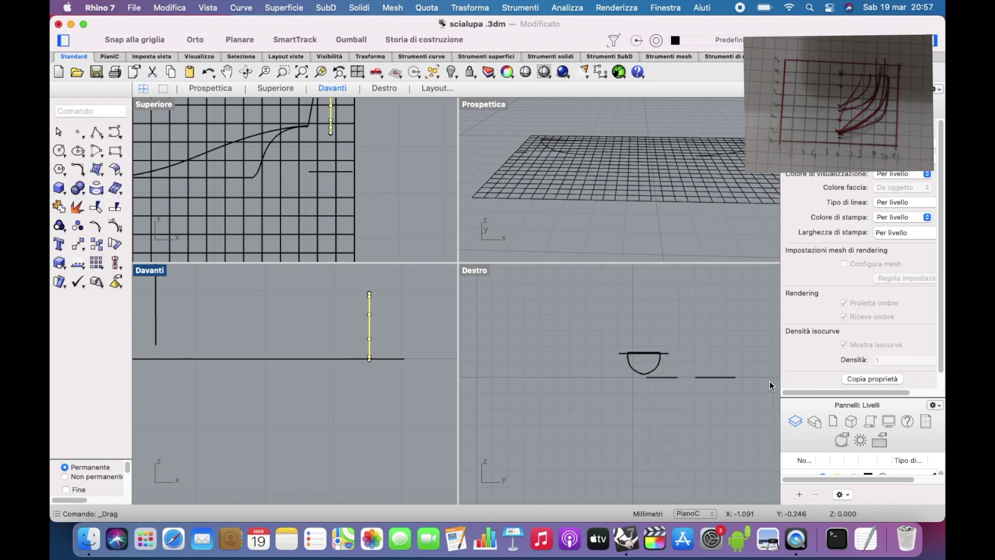
scroll(514, 358, "down", 3)
scroll(540, 349, "up", 10)
scroll(556, 347, "down", 8)
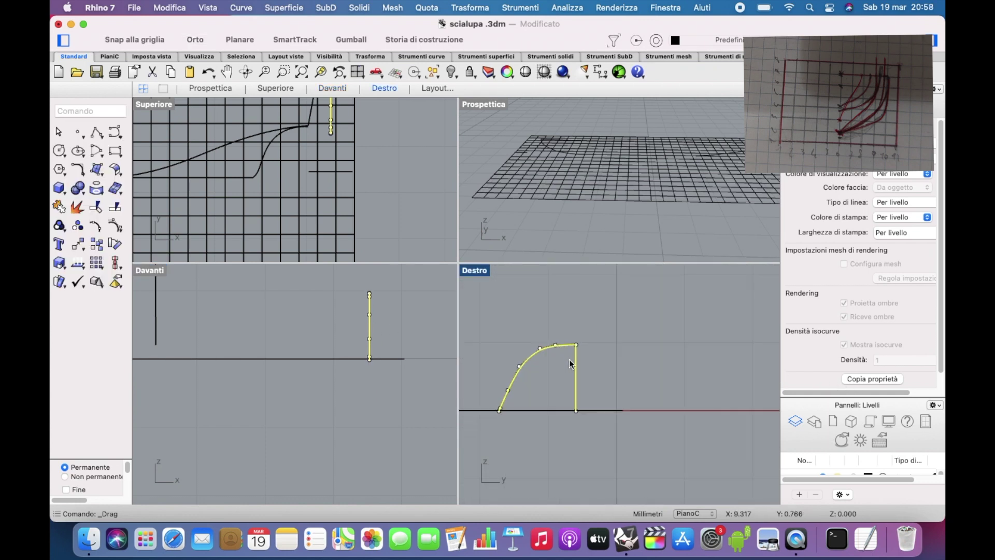
scroll(570, 359, "up", 2)
left_click_drag(629, 360, 632, 363)
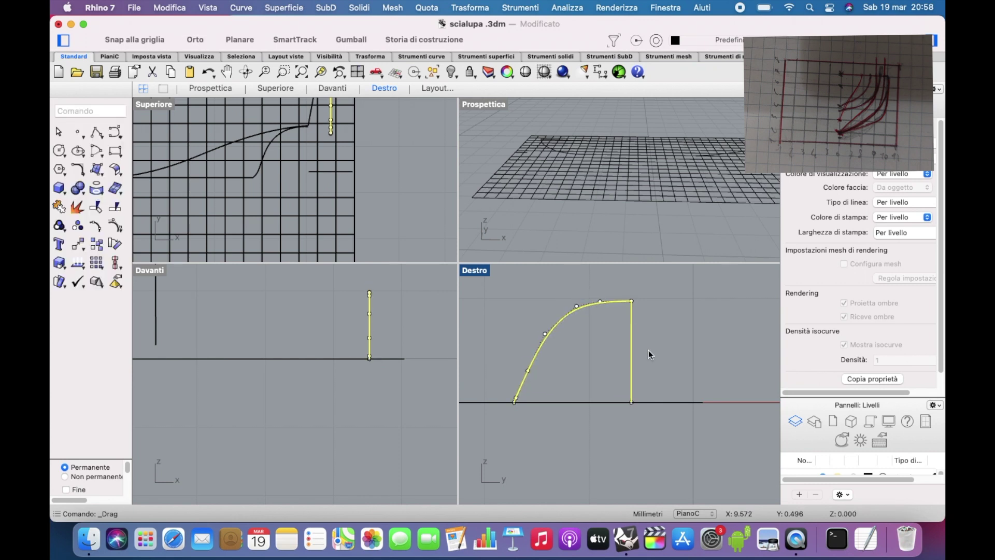
left_click(648, 350)
Slide the upright section horizontally in the top view to the upper corner of the hull's stern edge
scroll(635, 360, "down", 4)
right_click_drag(744, 213, 461, 292)
scroll(315, 131, "up", 5)
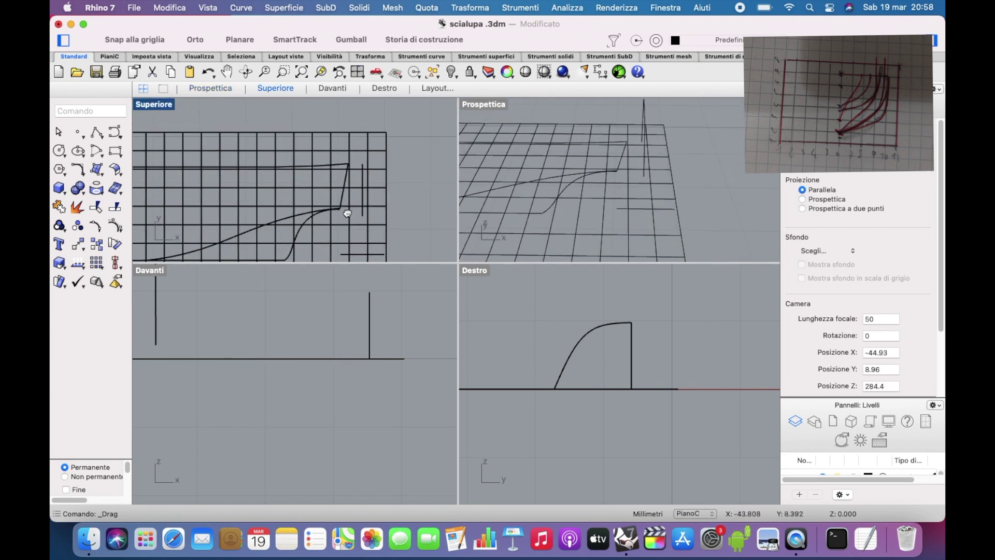
left_click(368, 176)
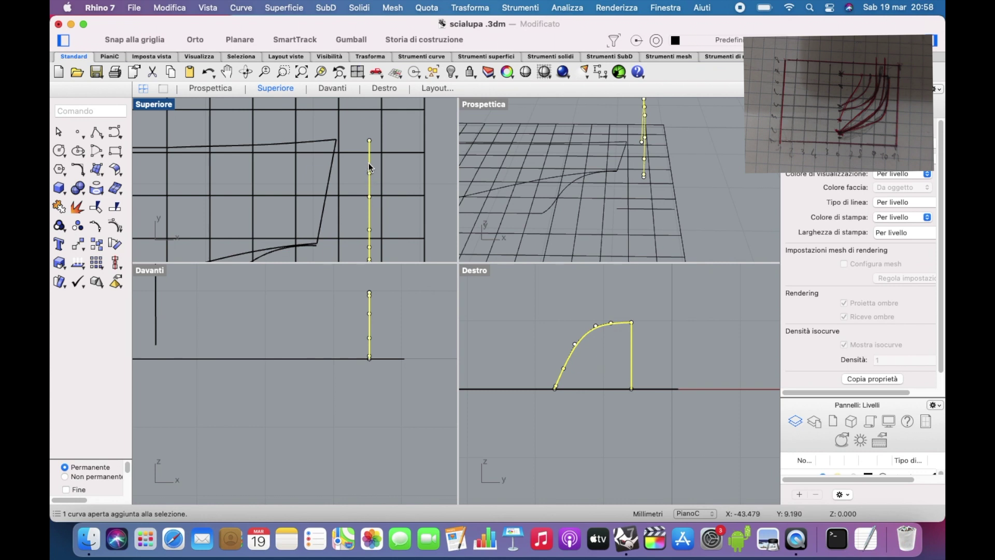
left_click_drag(368, 163, 340, 157, "shift")
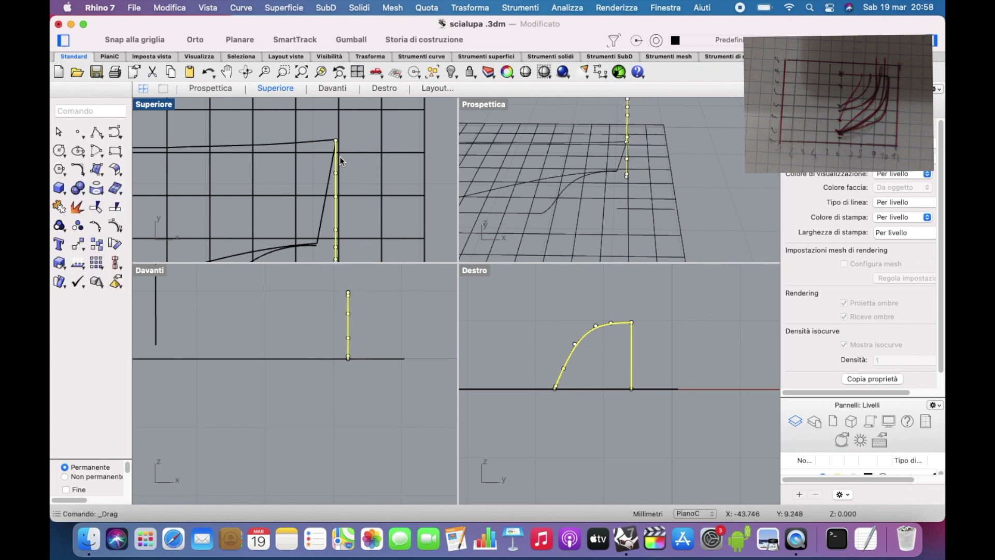
Rotate the stern section about 12.5 degrees clockwise in the top view to follow the slanted stern edge
right_click_drag(340, 157, 400, 129)
left_click(114, 242)
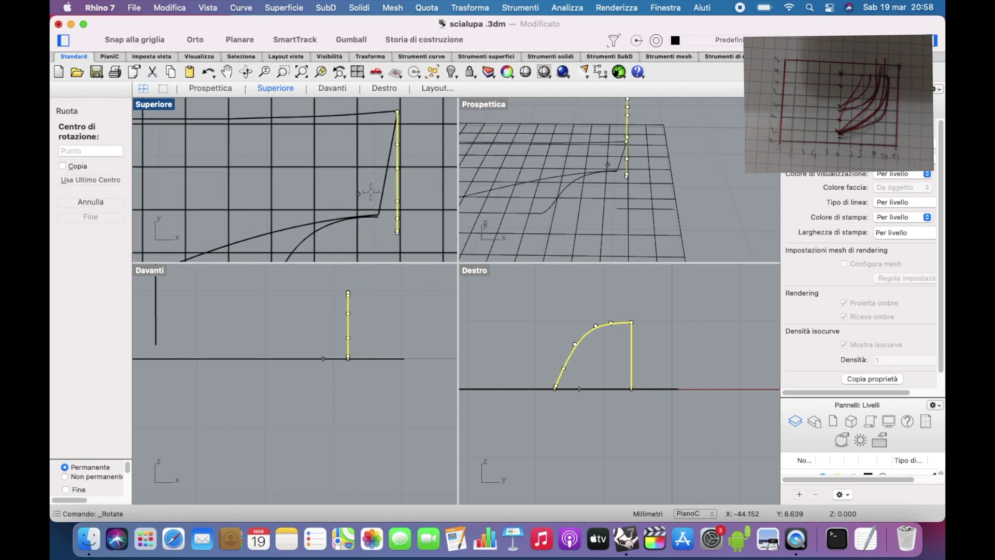
left_click(397, 187)
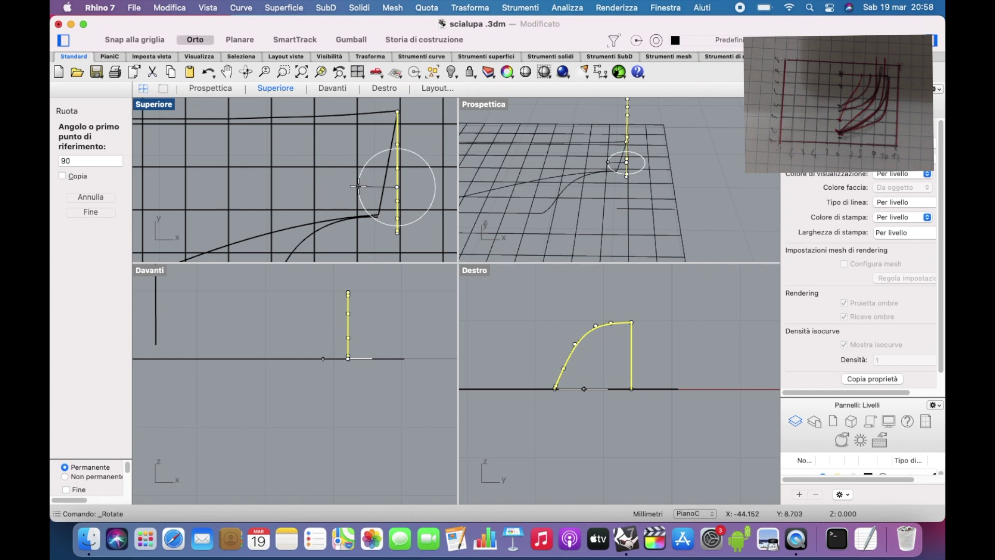
left_click(358, 188)
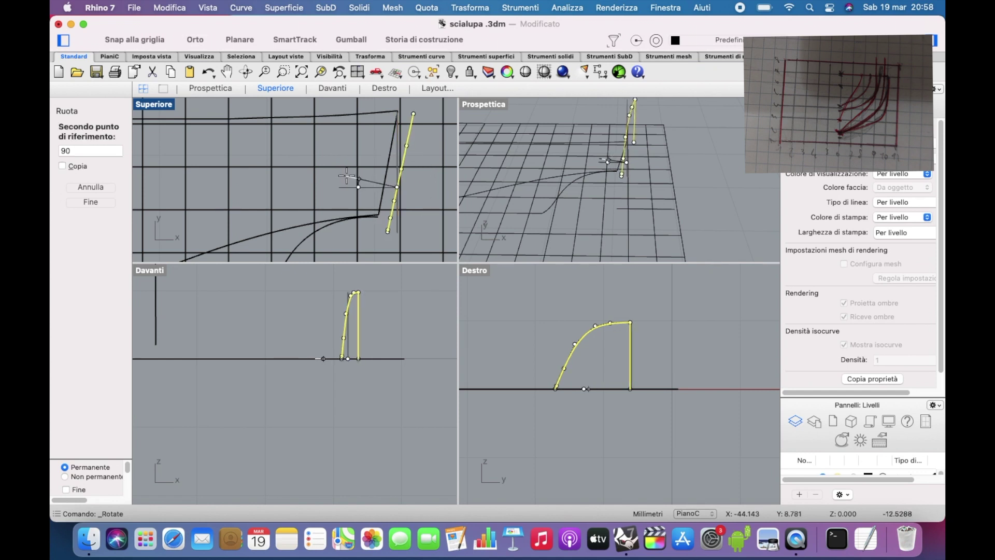
left_click(346, 177)
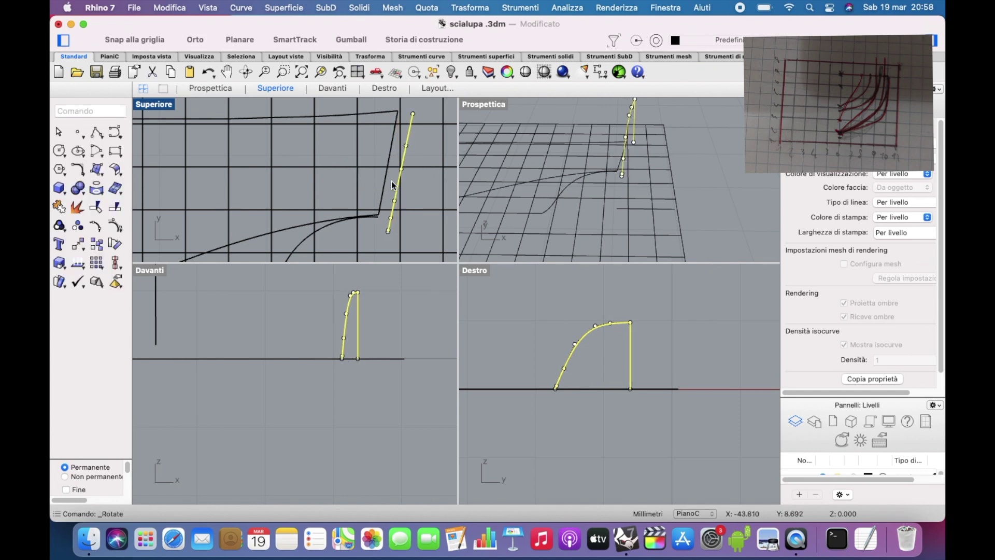
Move the tilted section onto the slanted stern line and align it with the line's upper end
left_click_drag(392, 182, 382, 182)
right_click_drag(691, 202, 617, 192)
scroll(414, 150, "up", 3)
right_click_drag(400, 147, 407, 194)
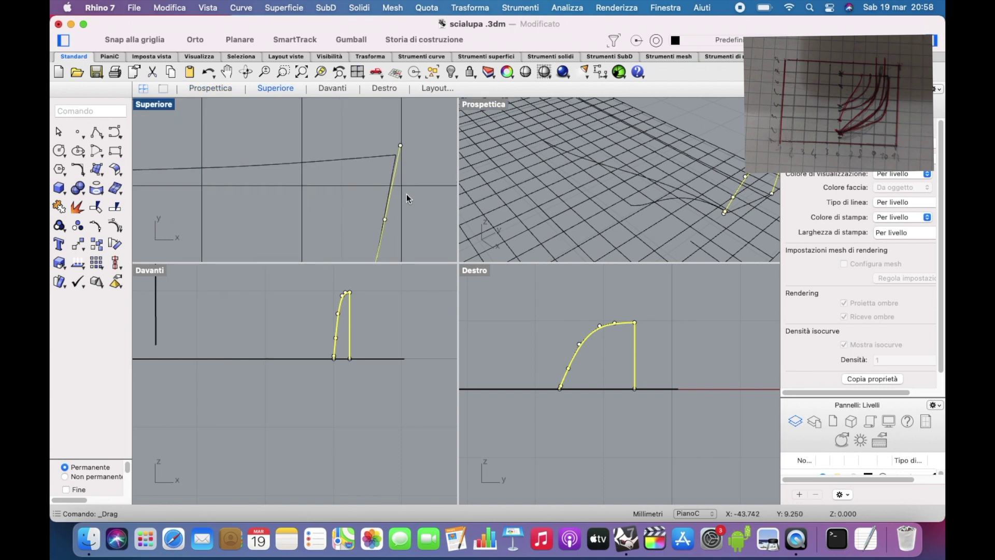
left_click_drag(396, 160, 395, 173)
key("Escape")
scroll(384, 202, "down", 3)
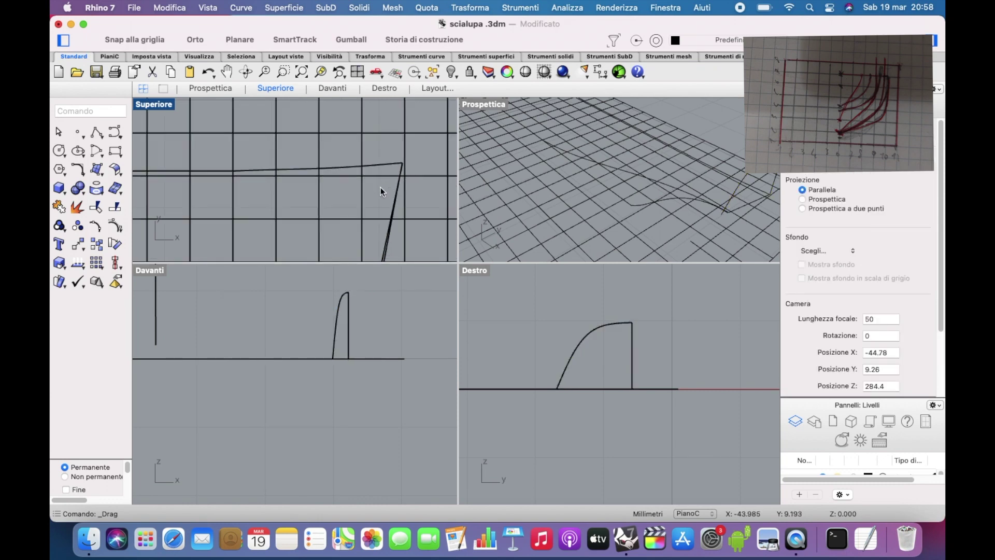
Move the remaining innermost section curve from the small grid onto the hull side profile, just forward of the stern edge
right_click_drag(388, 217, 423, 158)
scroll(216, 165, "down", 5)
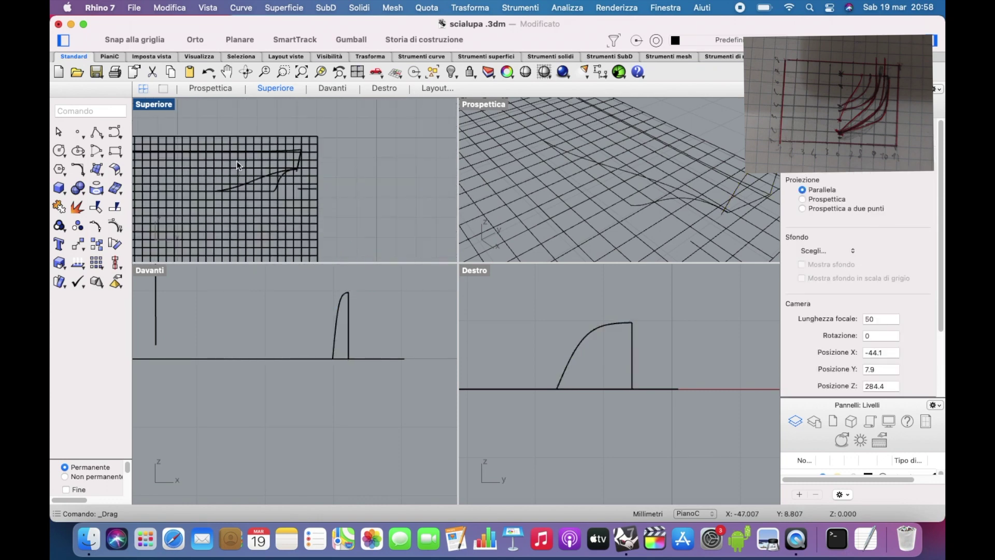
double_click(153, 104)
right_click_drag(217, 200, 456, 164)
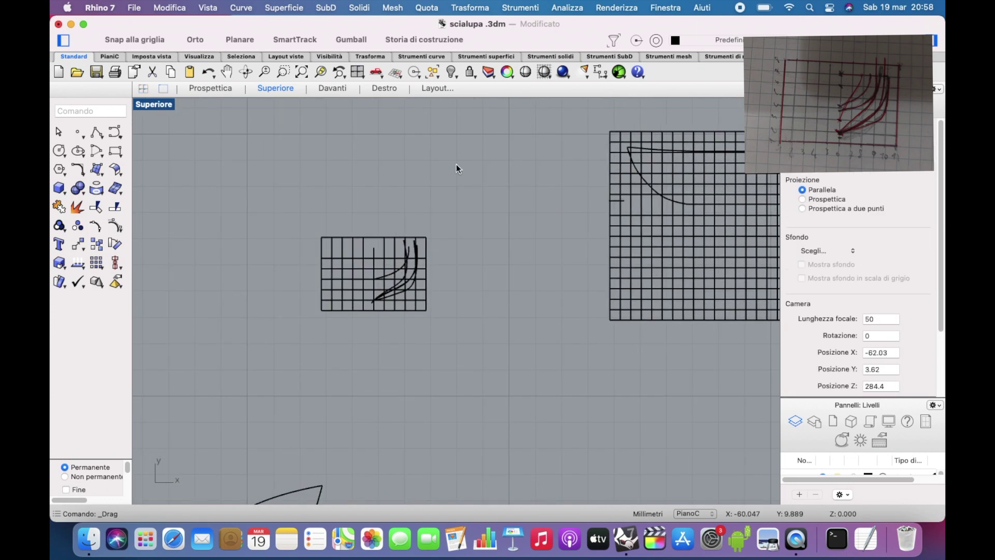
scroll(403, 256, "up", 5)
right_click_drag(410, 273, 473, 229)
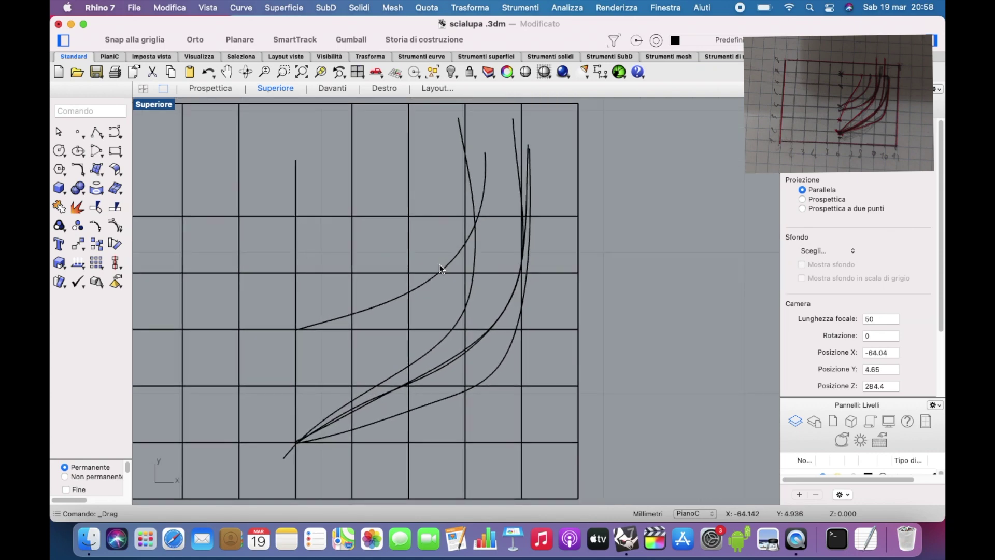
left_click(432, 281)
scroll(429, 275, "down", 5)
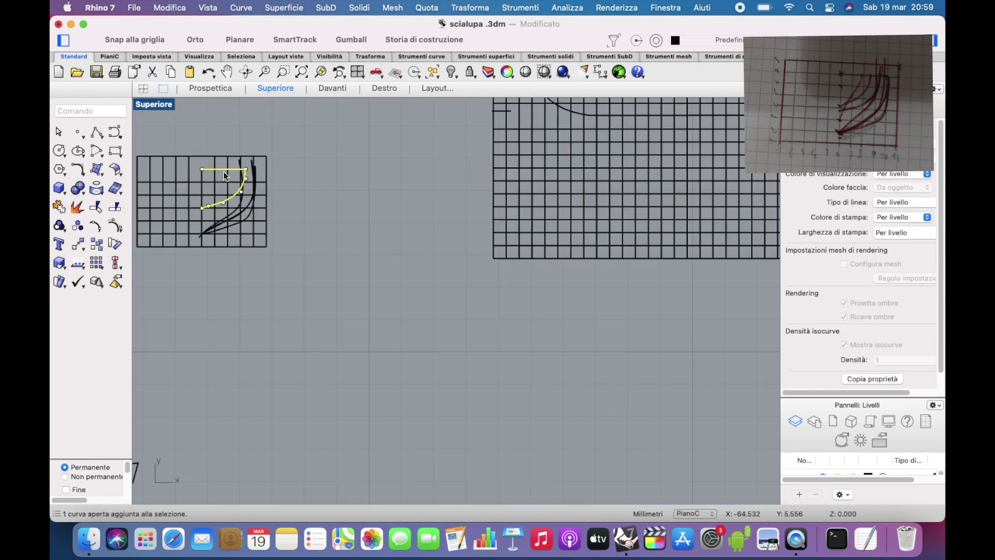
mouse_move(223, 172)
left_mouse_down()
mouse_move(606, 165)
mouse_move(625, 185)
left_mouse_up()
right_click_drag(625, 185, 380, 288)
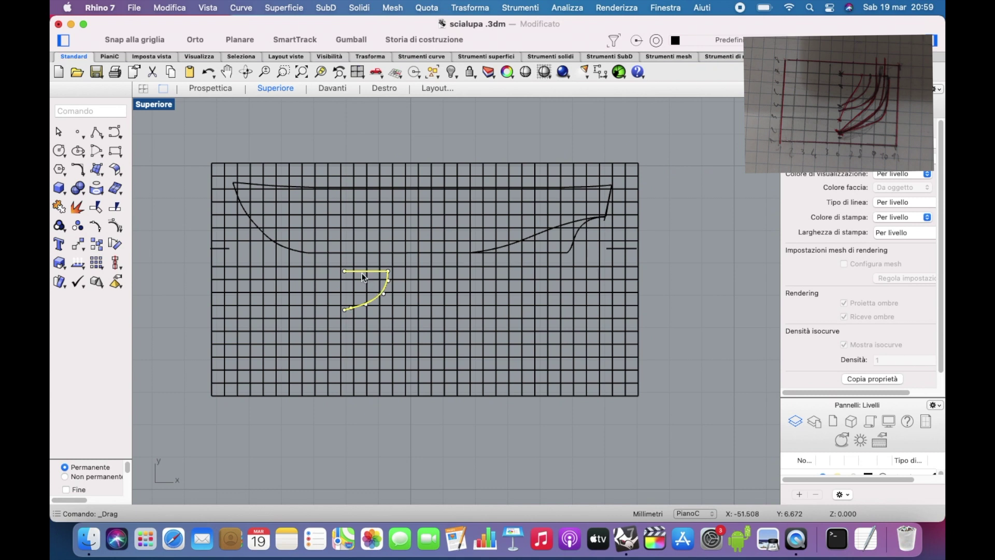
left_click_drag(362, 276, 581, 191)
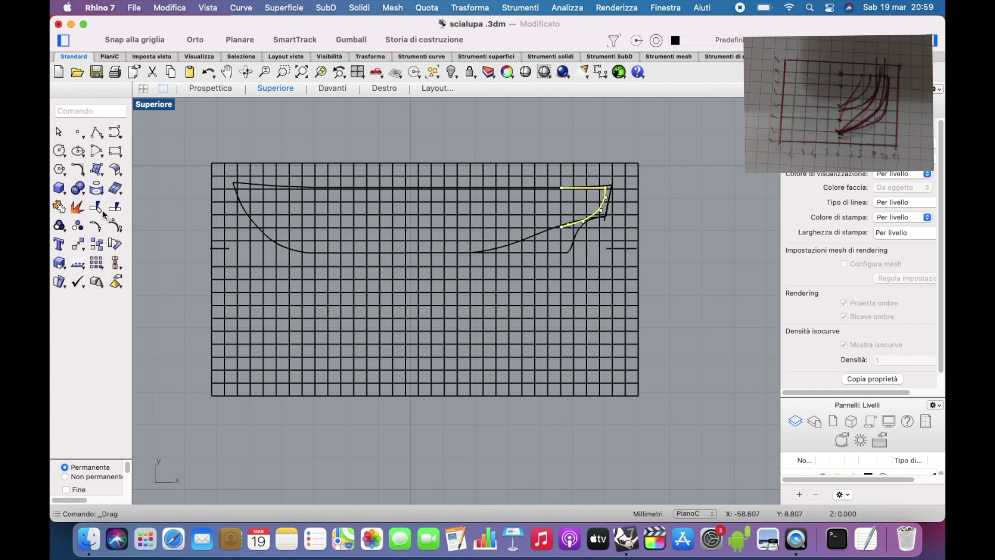
Rotate the second section curve 90 degrees in the front view so it stands upright
left_click(143, 92)
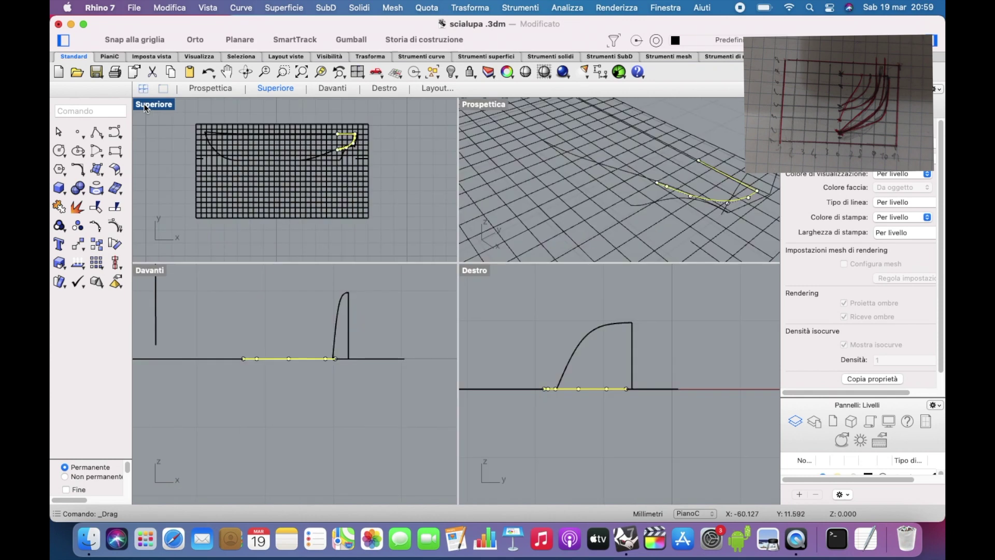
left_click(110, 228)
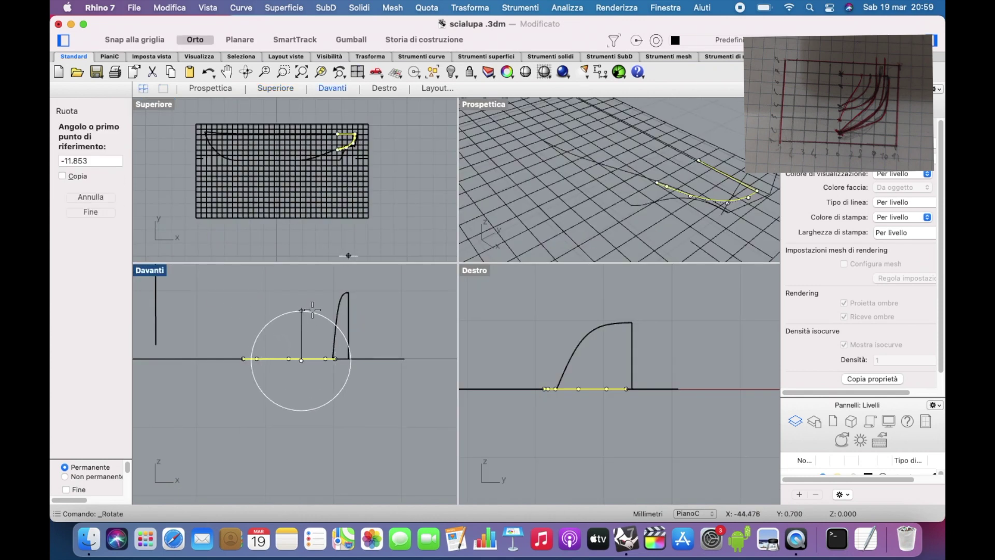
left_click(289, 301)
left_click(206, 306)
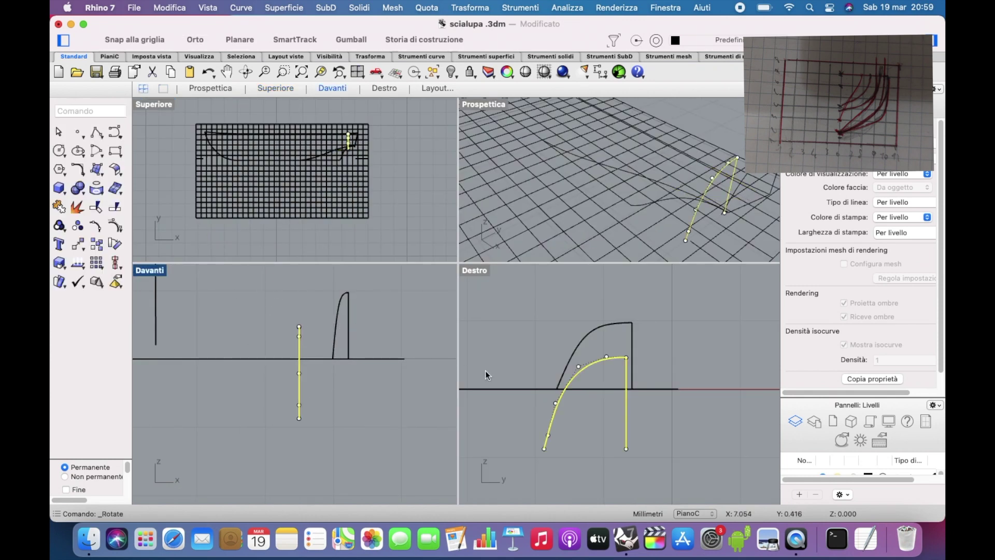
Raise the second section so its open ends rest on the base line, and shift it about two grid squares toward the bow
left_click_drag(625, 419, 631, 362, "shift")
scroll(334, 166, "up", 5)
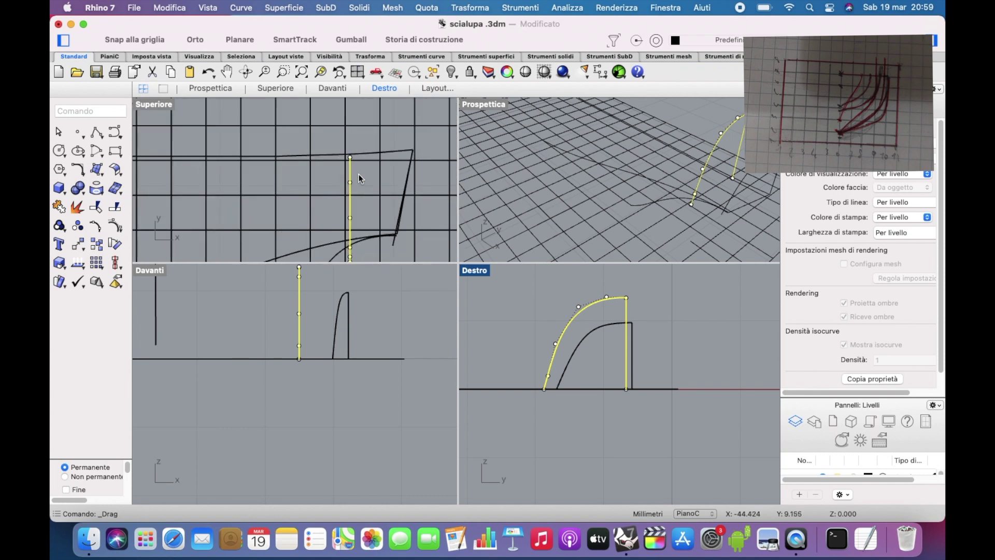
right_click_drag(359, 174, 410, 142)
left_click_drag(405, 137, 331, 138)
left_click(391, 157)
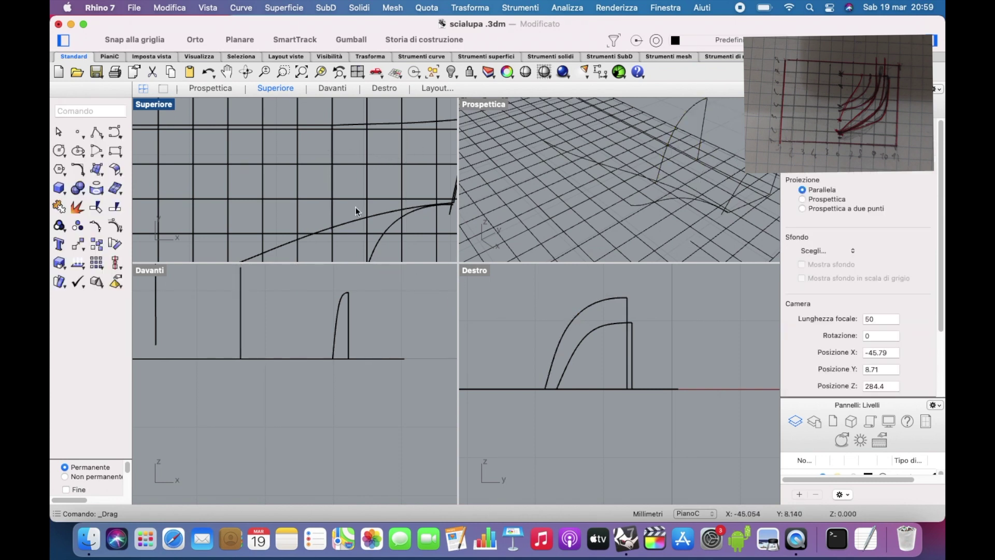
Draw an S-shaped interpolated curve through four points on the small grid, from just below the upper edge down near the centre line
scroll(368, 187, "down", 10)
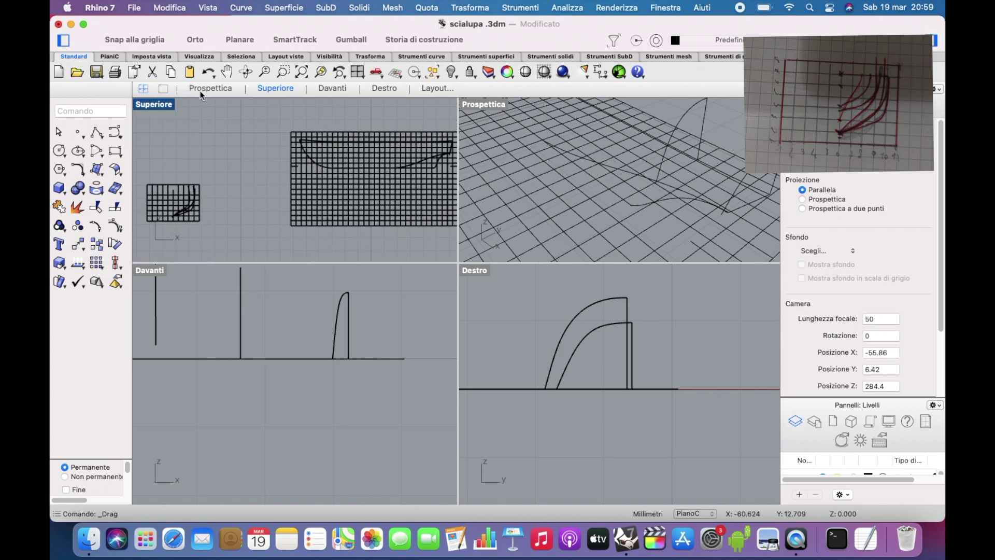
double_click(154, 104)
right_click_drag(310, 320, 609, 201)
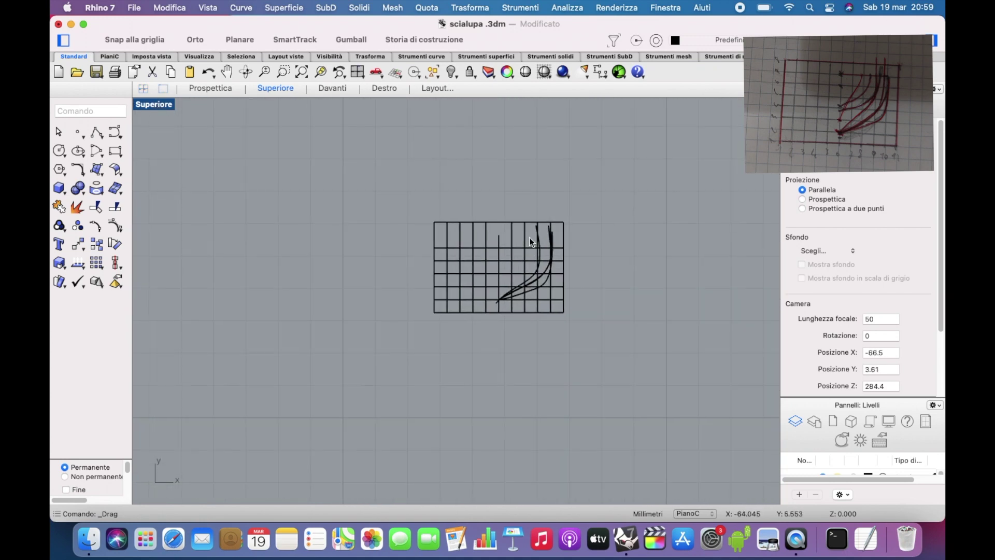
scroll(501, 197, "up", 5)
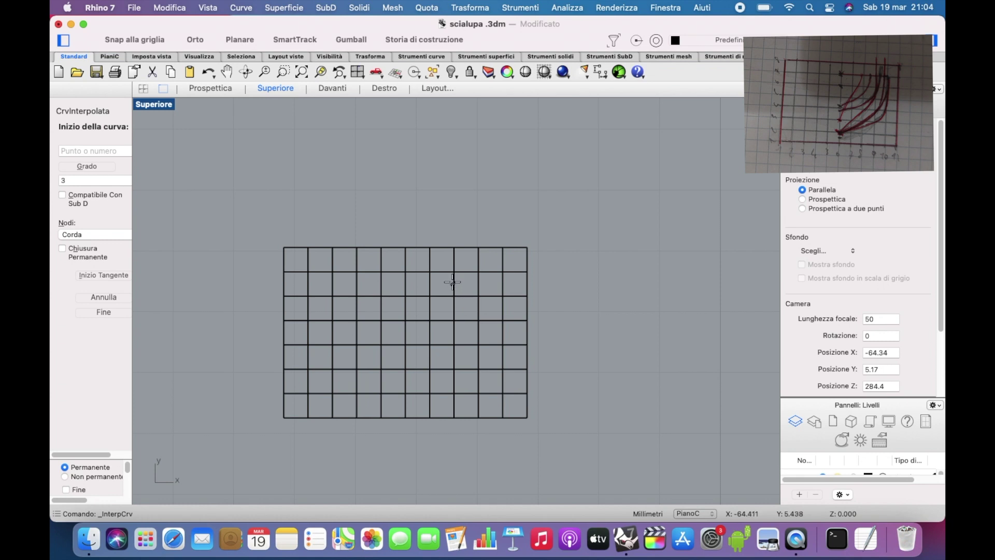
left_click(451, 268)
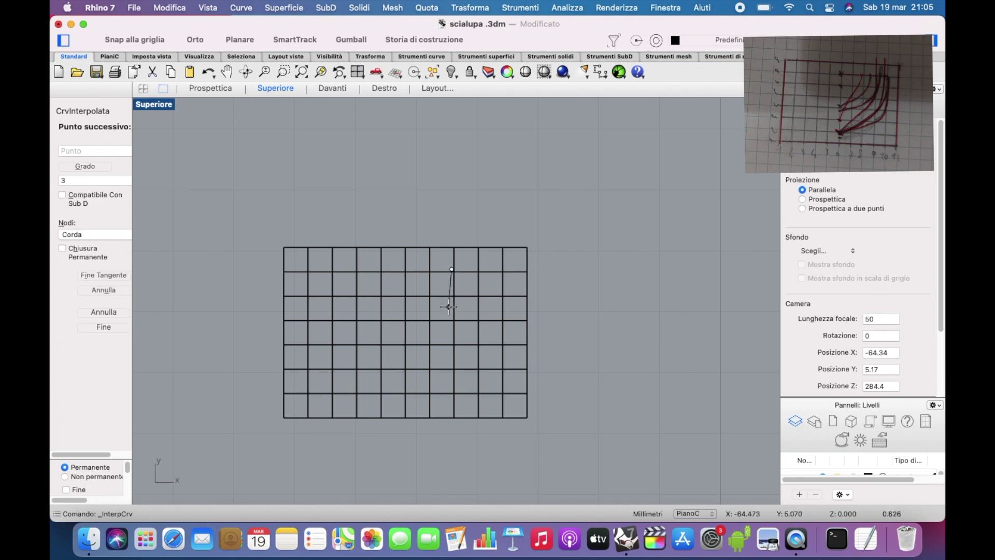
left_click(444, 305)
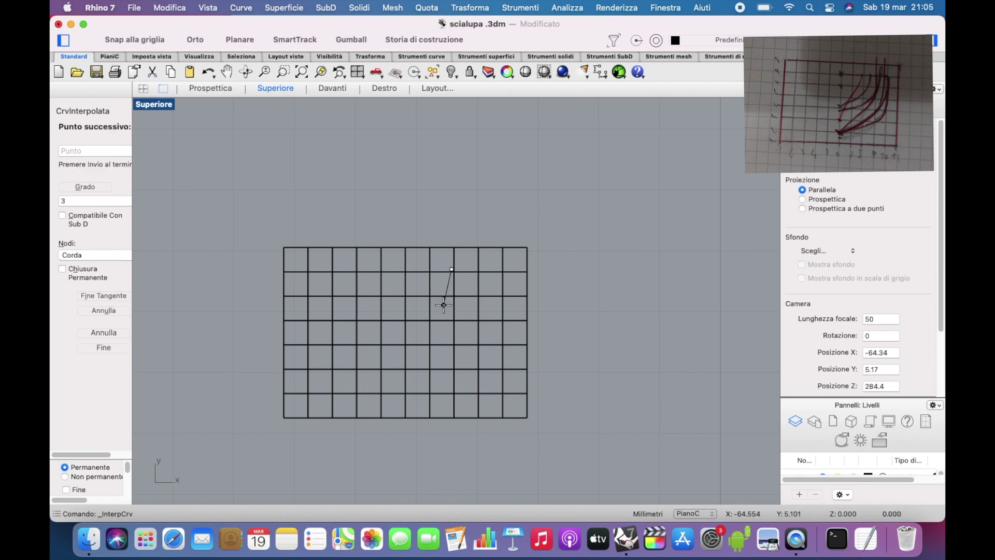
left_click(416, 342)
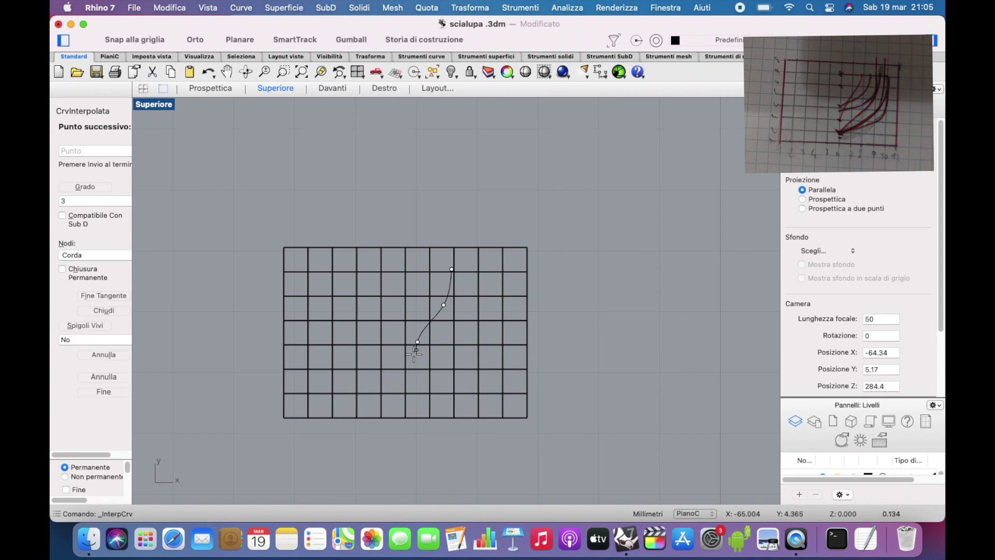
left_click(403, 380)
key("Return")
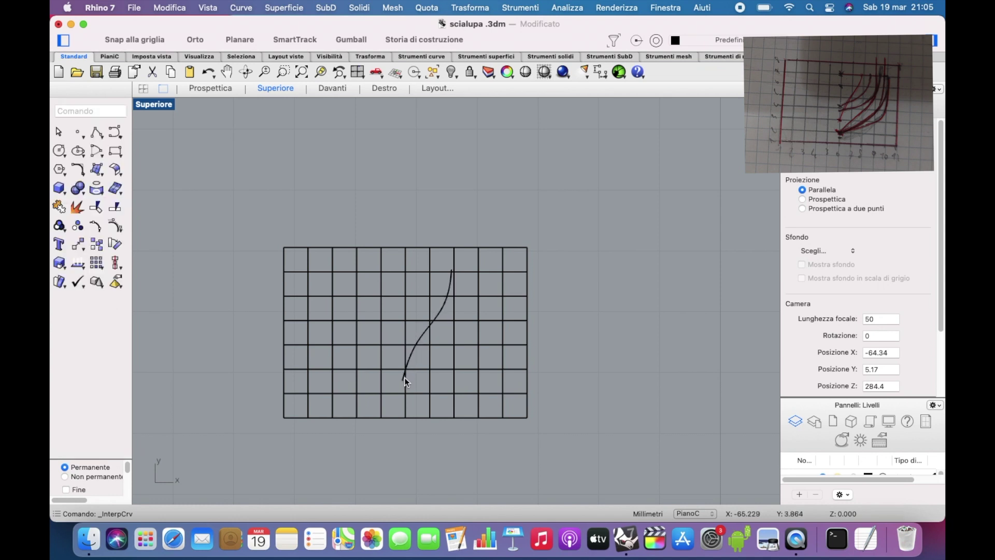
Reshape the S-shaped section curve by pulling its lower-middle control point slightly downward
left_click(437, 323)
scroll(439, 311, "up", 3)
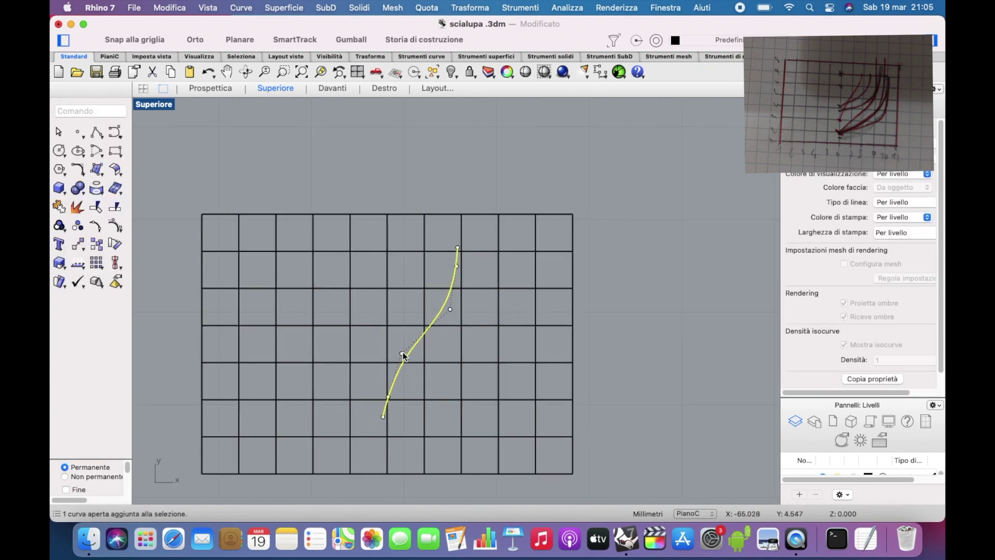
mouse_move(402, 353)
left_mouse_down()
mouse_move(410, 338)
mouse_move(400, 368)
left_mouse_up()
key("Escape")
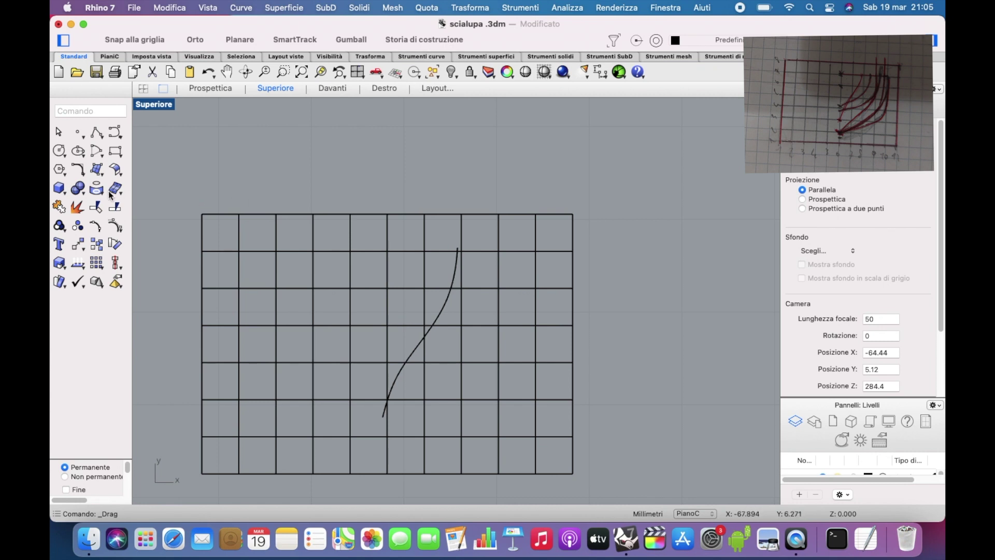
Trim the S-curve, the second horizontal grid line and the centre line against each other, keeping the horizontal segment between centre line and curve
left_click(94, 206)
left_click(420, 252)
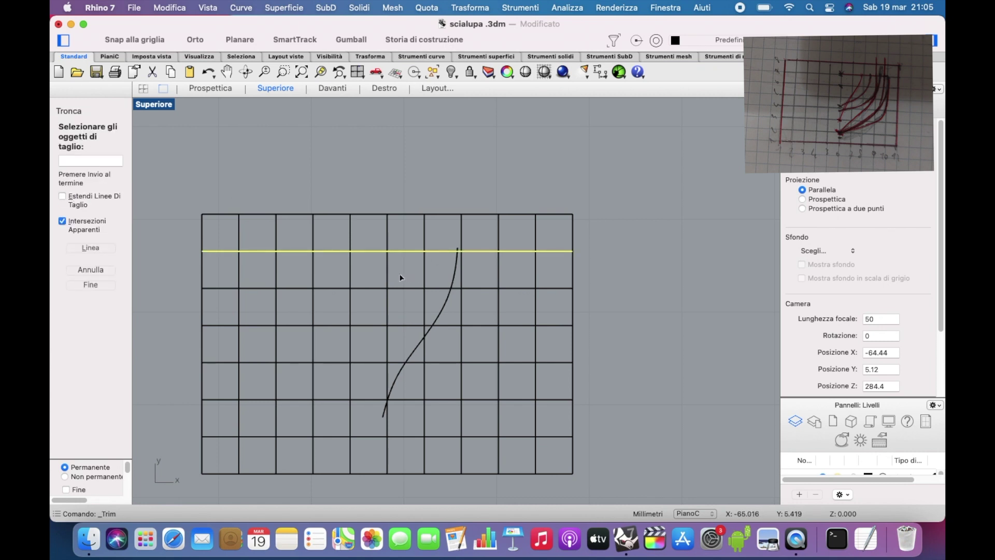
left_click(387, 277)
left_click(448, 306)
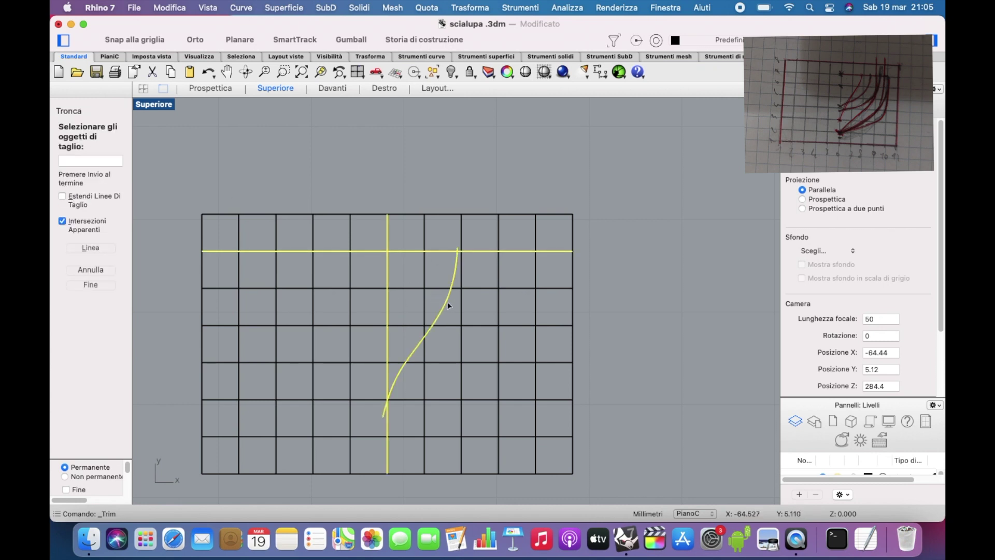
key("Return")
left_click(385, 413)
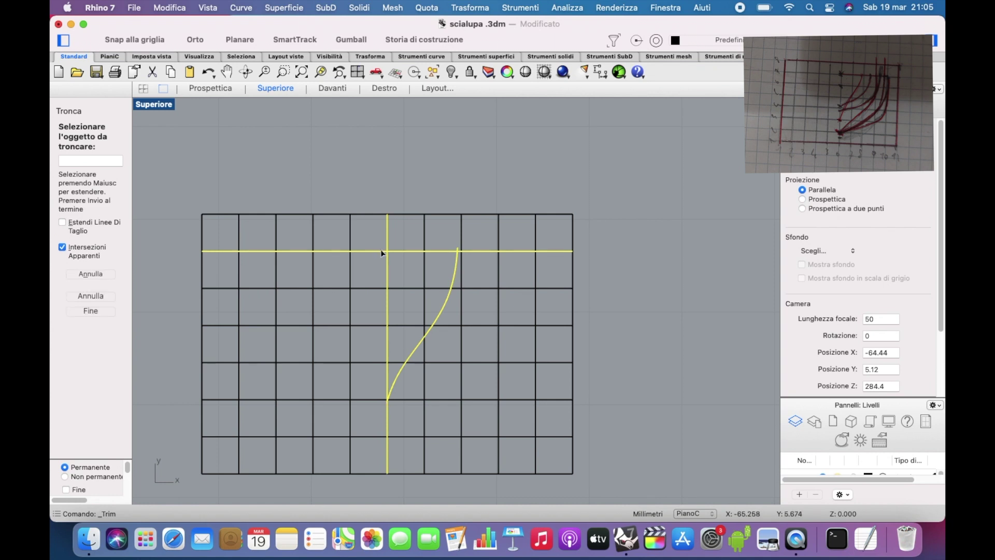
left_click(381, 253)
key("Return")
Join the short horizontal segment to the S-curve into one section curve
key("super+j")
left_click(393, 252)
left_click(453, 303)
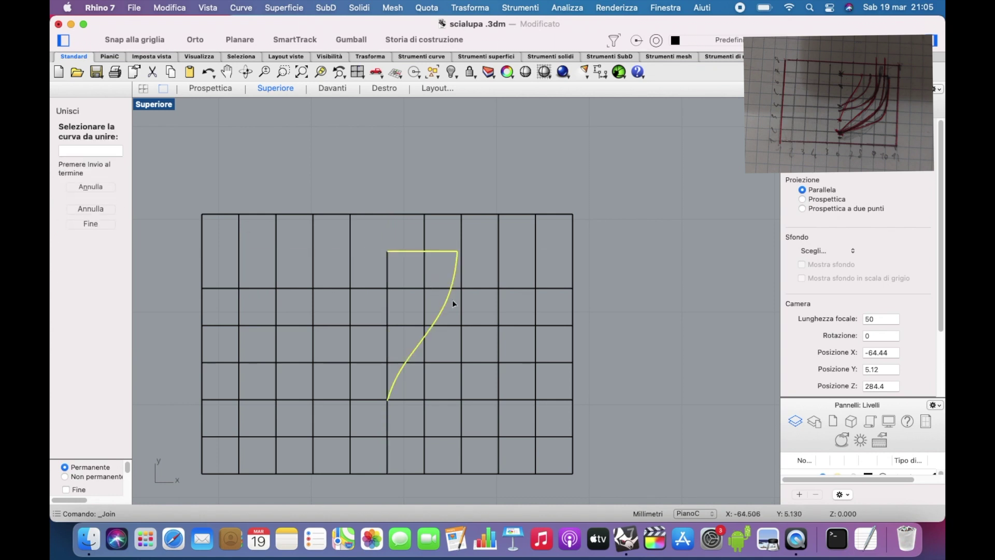
key("Return")
Move the joined section onto the hull side profile near its pointed end and position it upright between the upper and lower profile curves
scroll(453, 296, "down", 5)
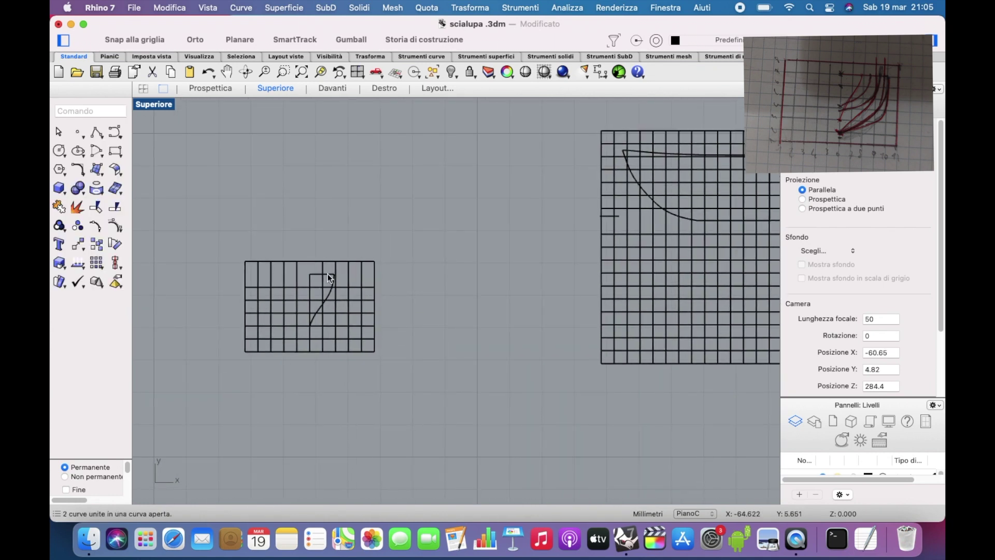
left_click_drag(328, 275, 648, 156)
double_click(155, 104)
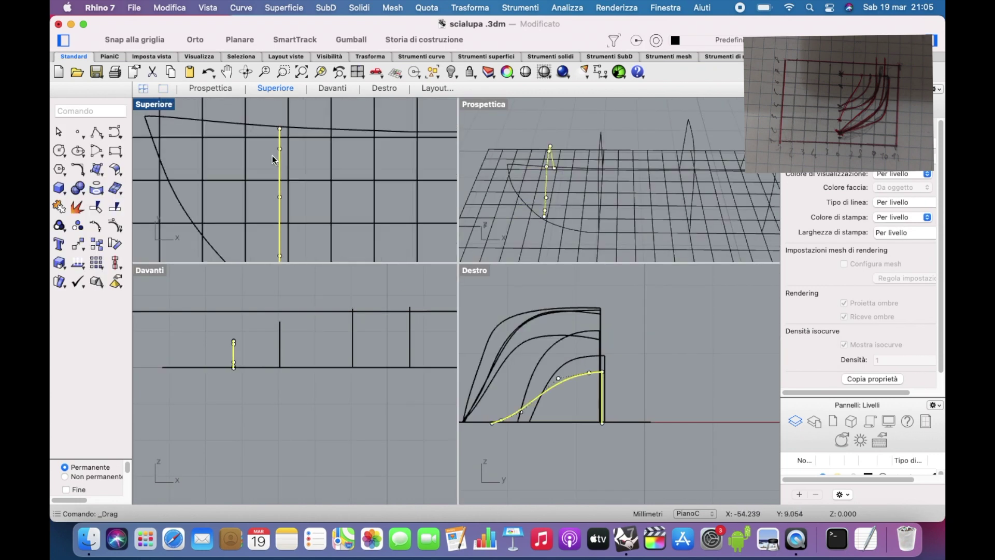
left_click_drag(272, 156, 316, 158)
right_click_drag(316, 160, 295, 154)
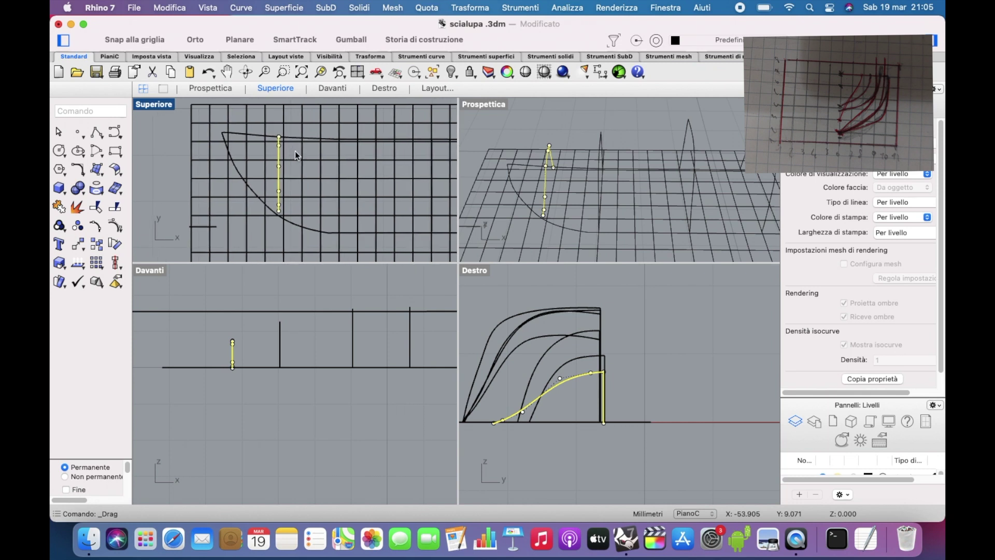
Copy the upright section twice toward the hull's pointed end, about one and a half and three grid squares away
left_click(114, 245)
left_click(269, 177)
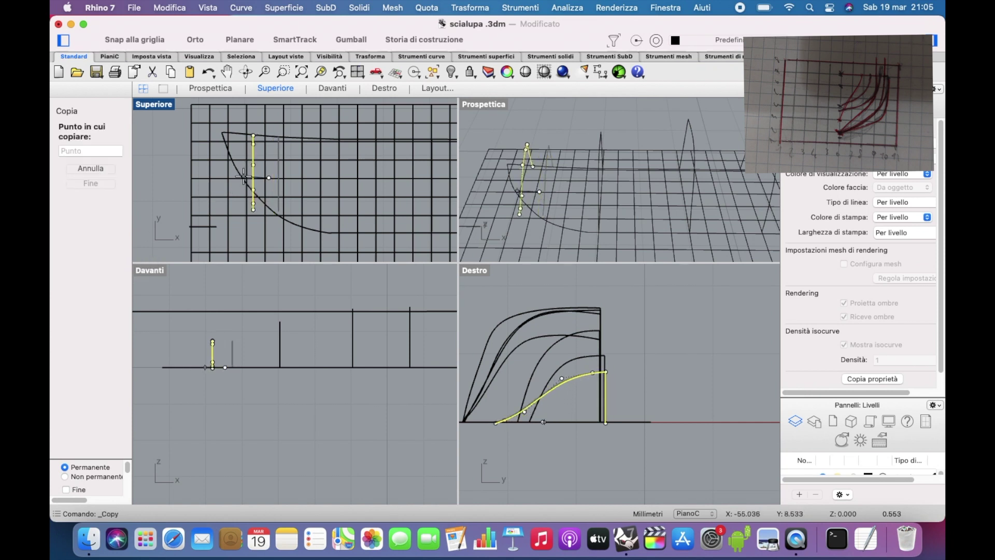
left_click(242, 177)
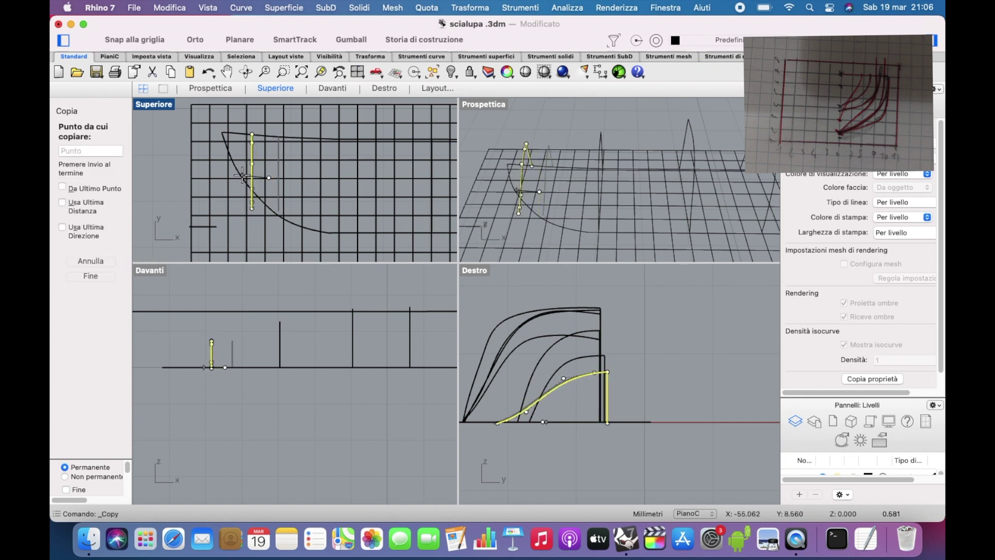
left_click(211, 174)
left_click(242, 173)
key("Return")
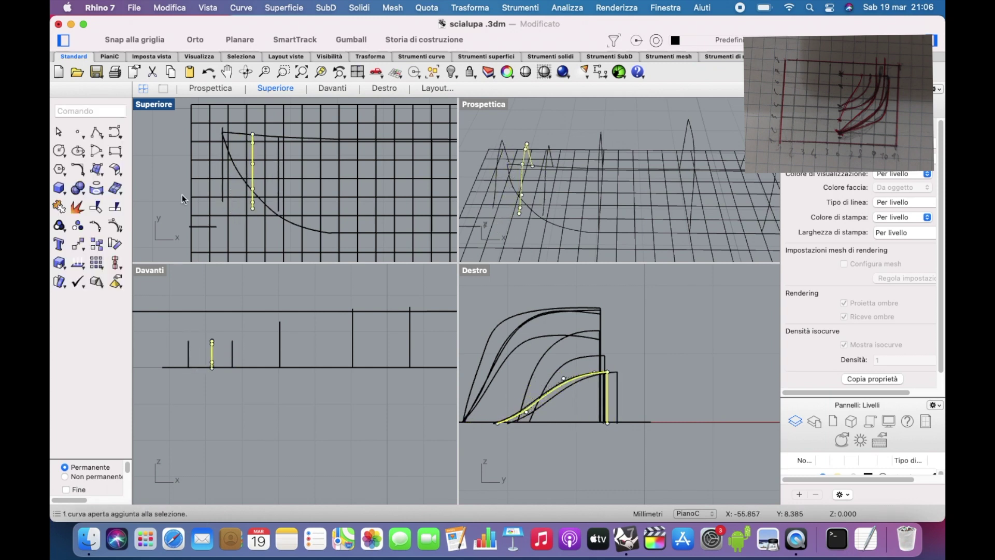
Scale down the middle copy of the section about a point near its centre
left_click(71, 267)
left_click(252, 174)
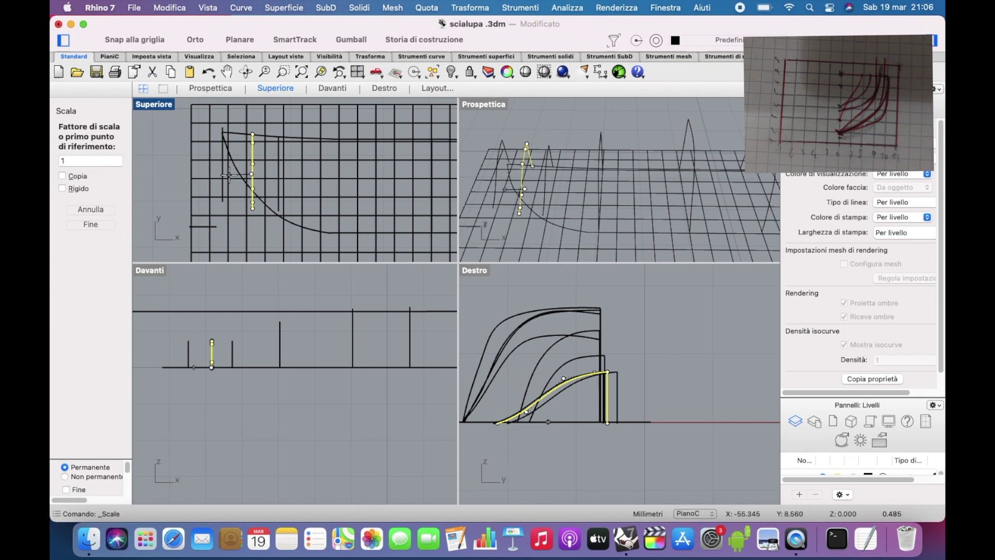
left_click(231, 175)
key("Escape")
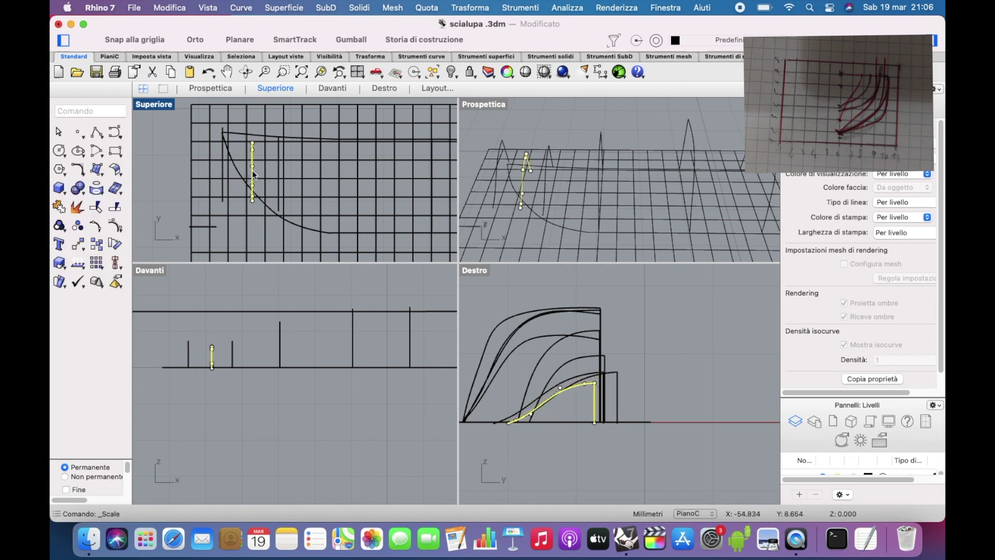
left_click_drag(252, 166, 255, 157)
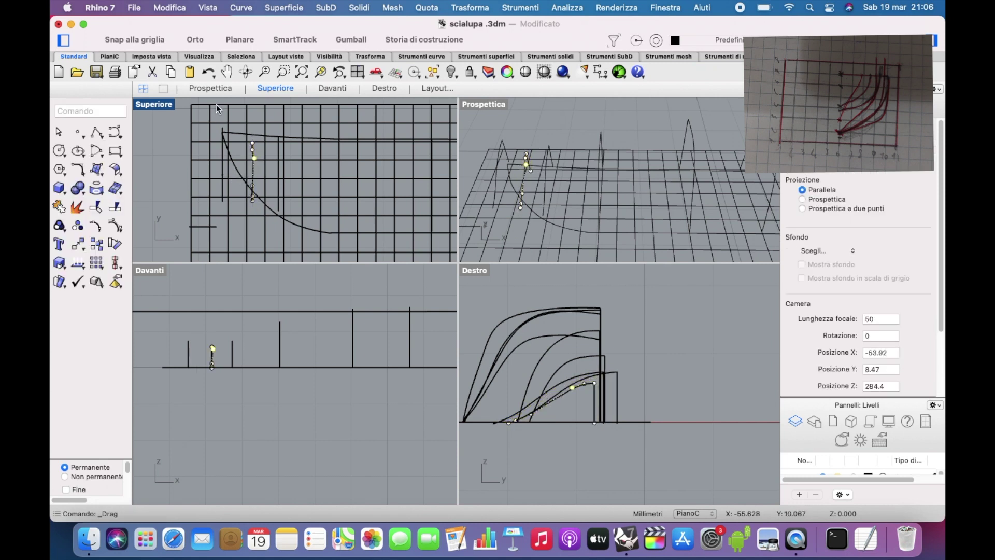
left_click(213, 75)
left_click(266, 160)
left_click(266, 160)
Move the scaled section up so its upper end meets the top edge of the hull profile
scroll(254, 167, "up", 3)
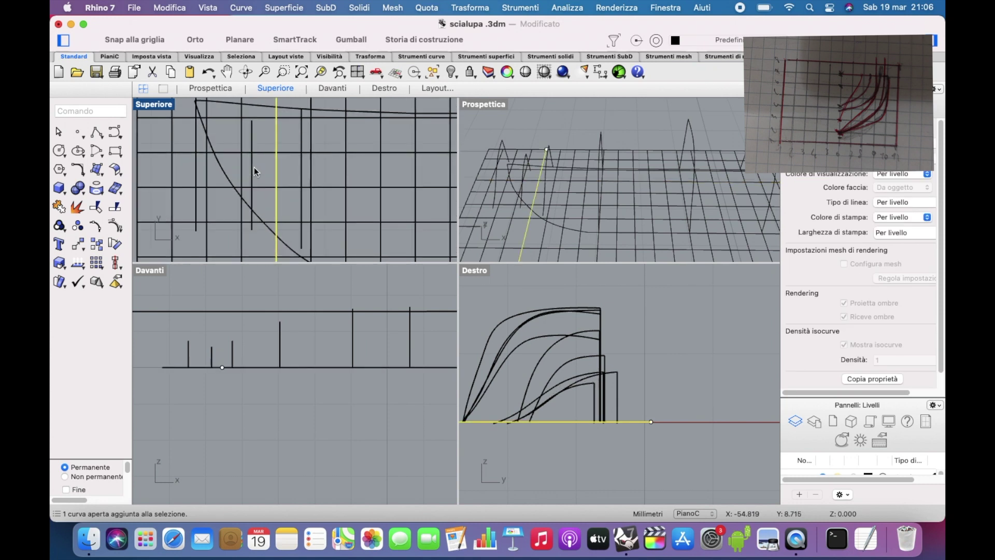
left_click(253, 167)
left_click_drag(252, 145, 256, 134)
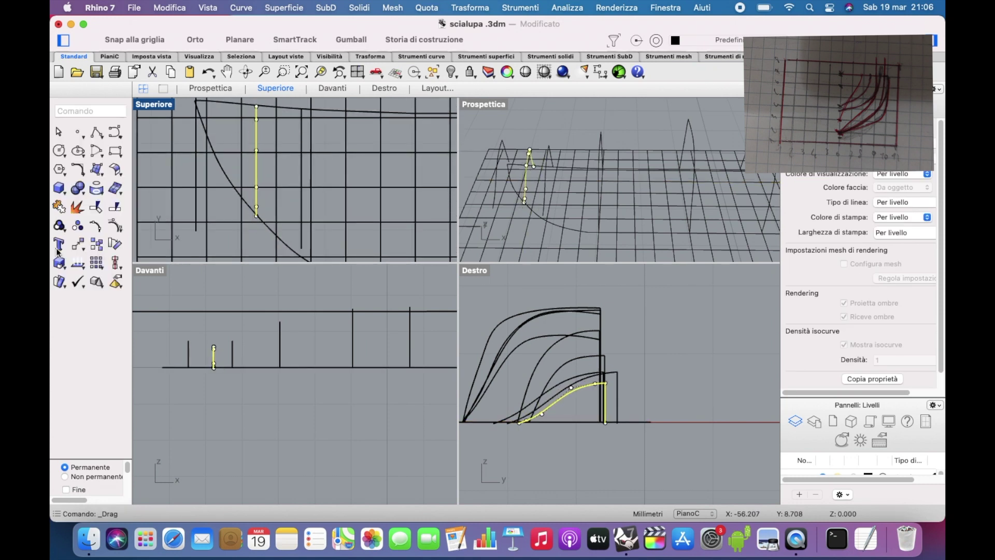
Scale the middle section down slightly further and shift it toward the pointed end so it fits between the profile's edges
key("s")
left_click(257, 143)
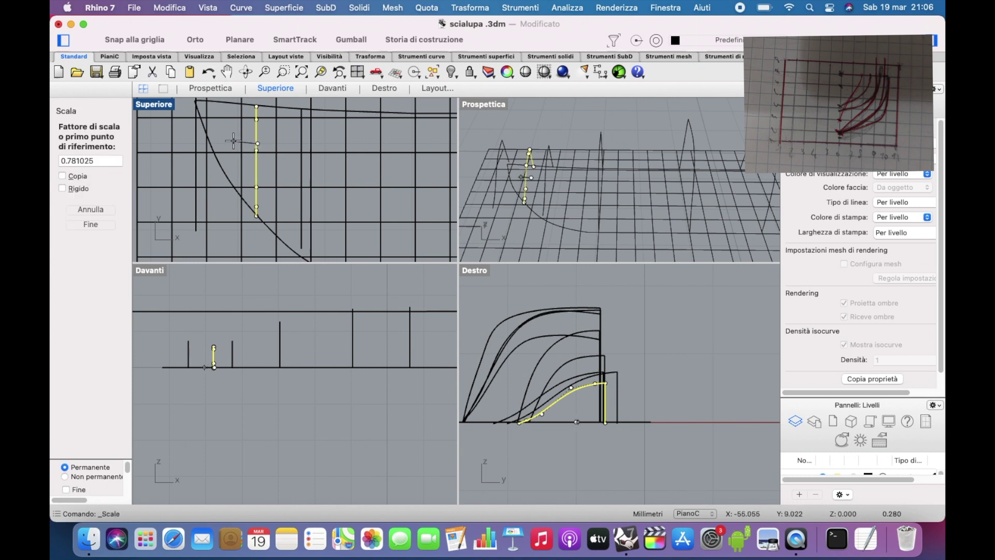
left_click(233, 141)
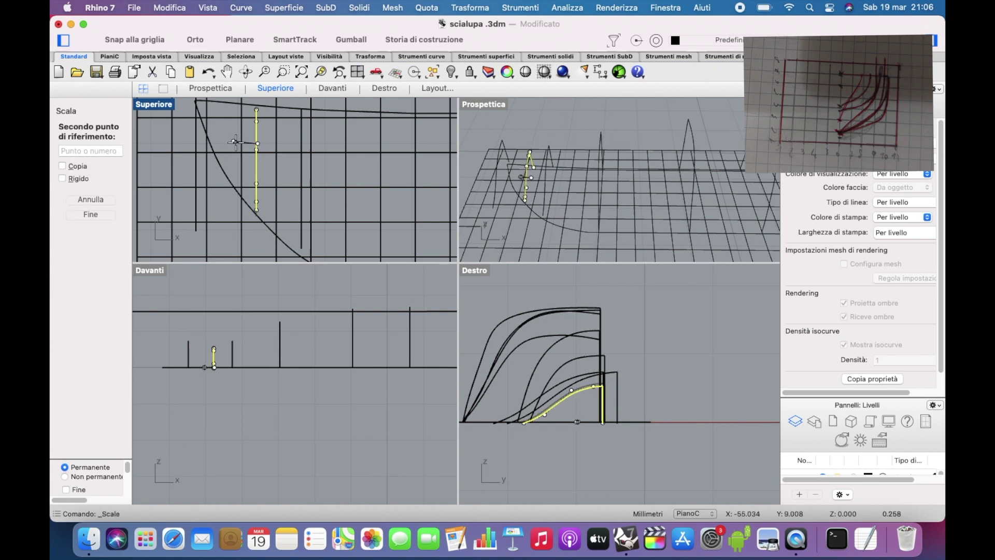
left_click(235, 141)
left_click_drag(259, 134, 250, 133)
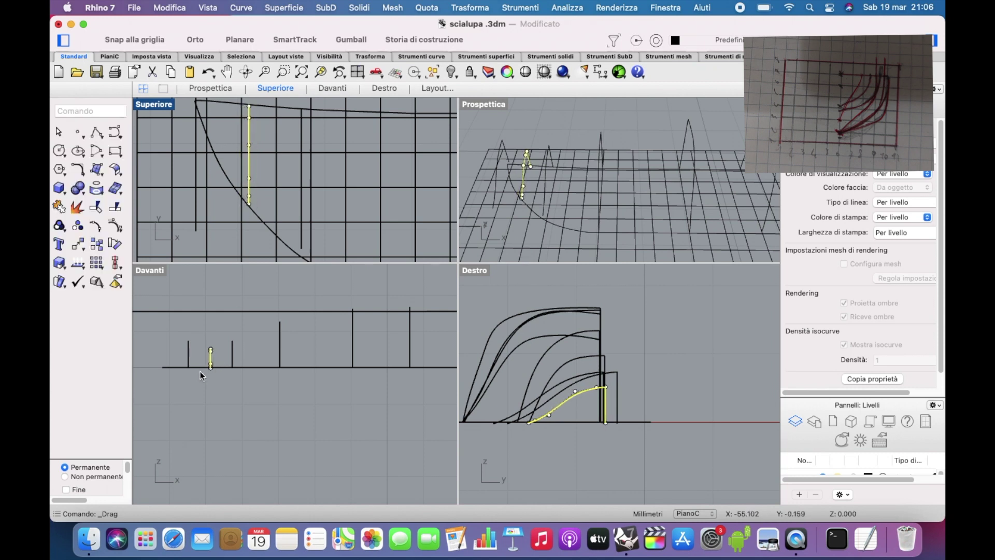
Rotate the small section about 32 degrees in the front view, leaning toward the pointed end, and lower it onto the base line
scroll(251, 378, "up", 3)
type("rotate")
key("Return")
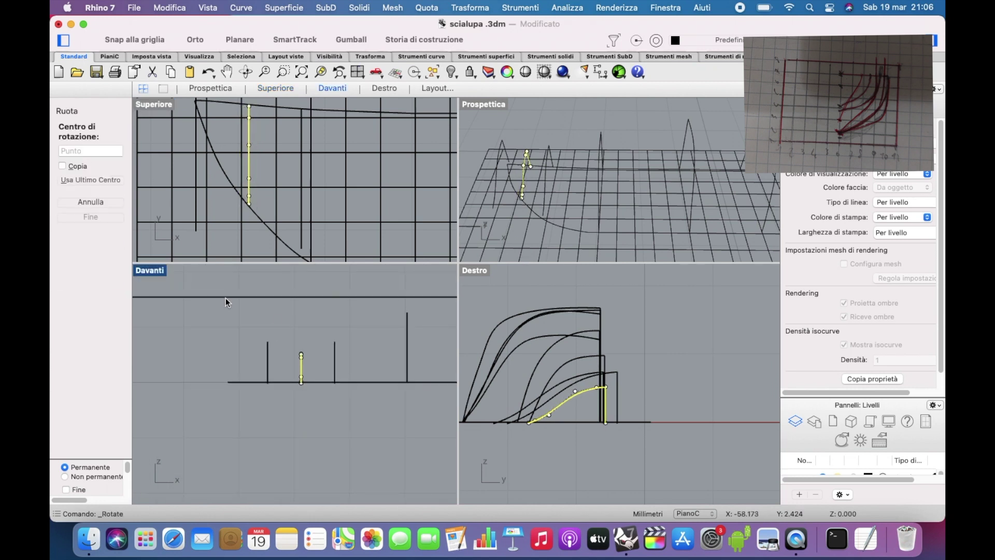
left_click(301, 362)
left_click(275, 343)
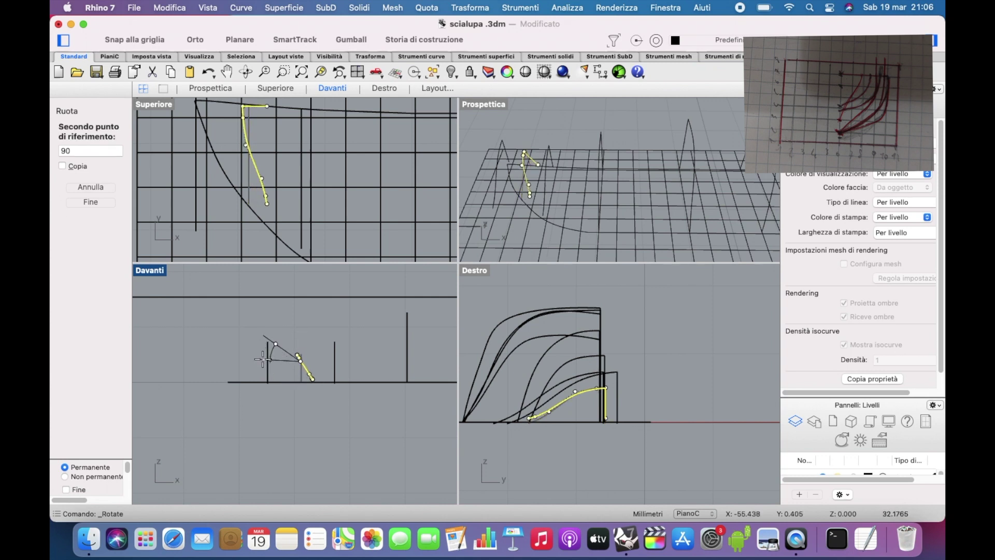
left_click(262, 359)
left_click_drag(305, 368, 299, 373)
left_click(325, 233)
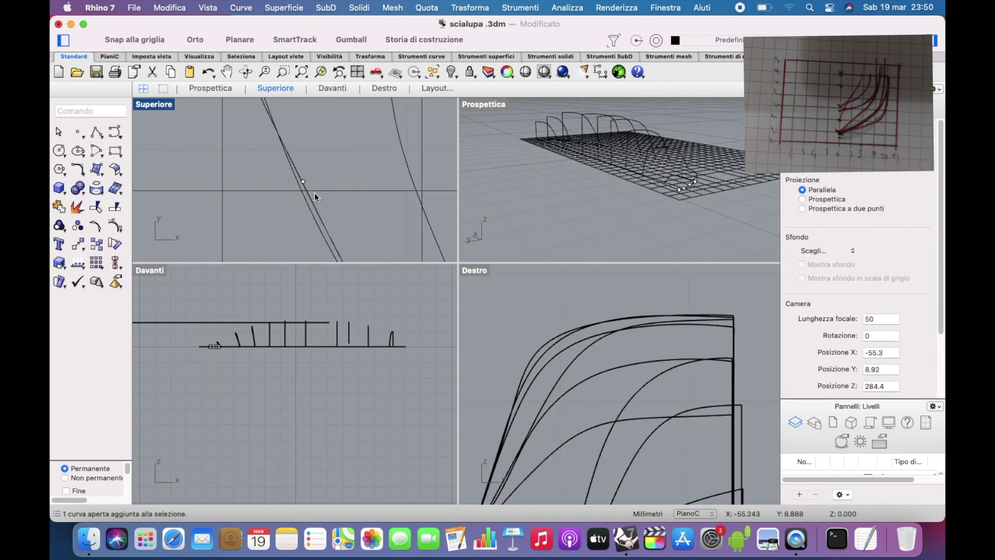
left_click(315, 214)
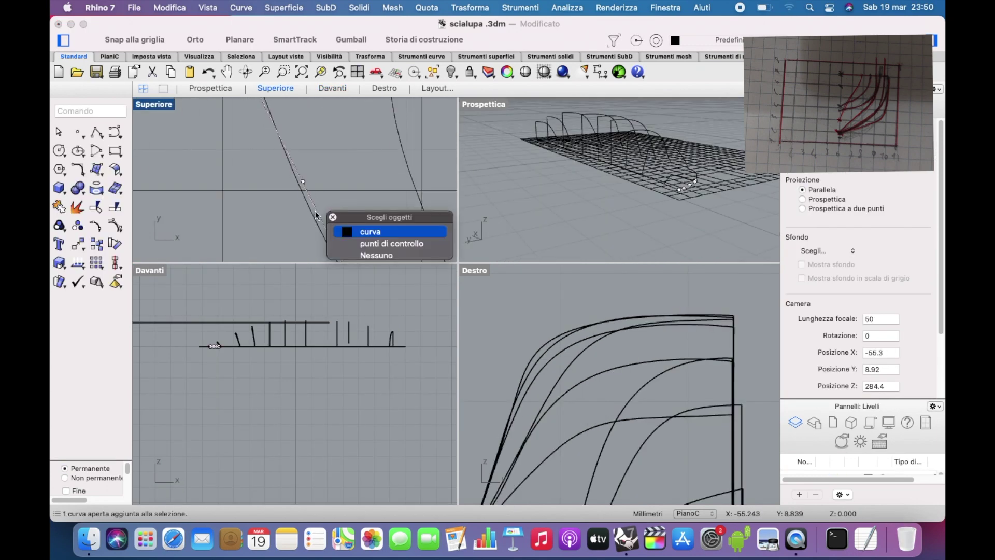
left_click(415, 231)
scroll(370, 193, "down", 3)
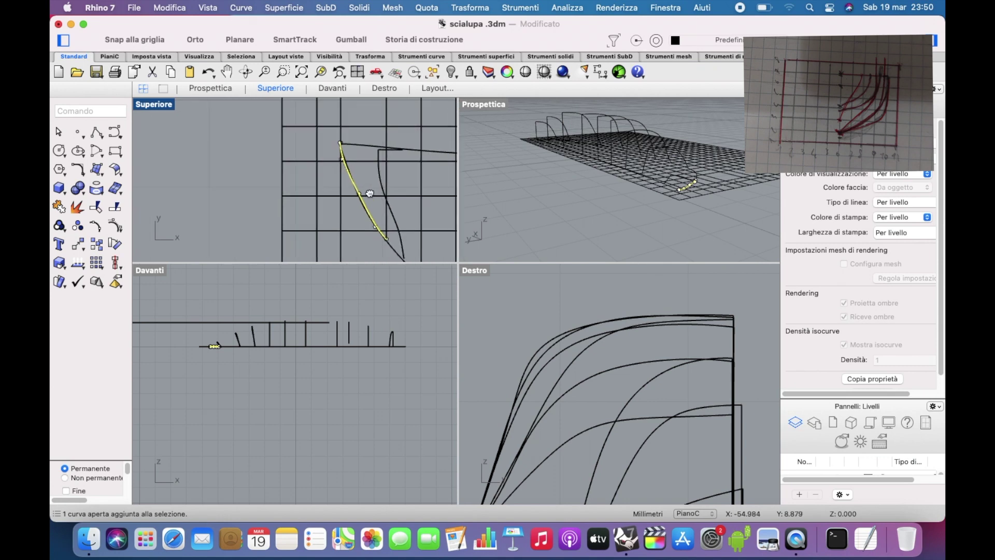
right_click_drag(369, 193, 248, 138)
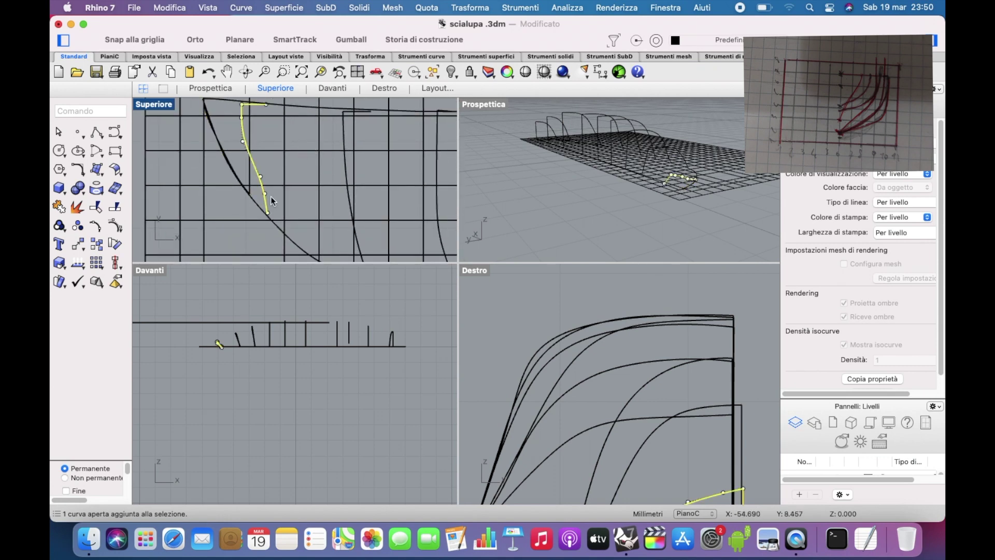
key("Escape")
Start a Loft with the outline curve at the hull's pointed end and the small tilted section beside it
scroll(223, 154, "down", 4)
left_click(284, 7)
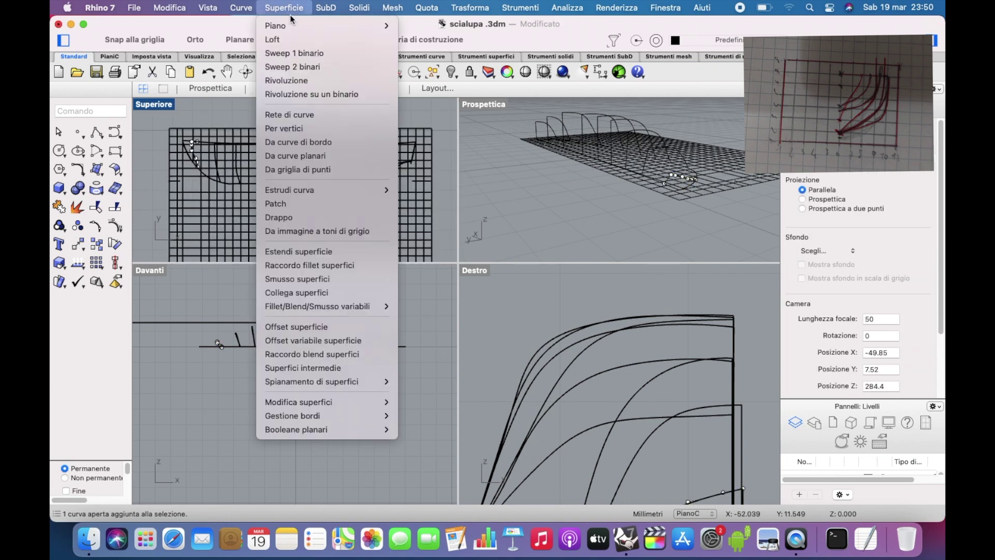
left_click(293, 40)
scroll(203, 170, "up", 5)
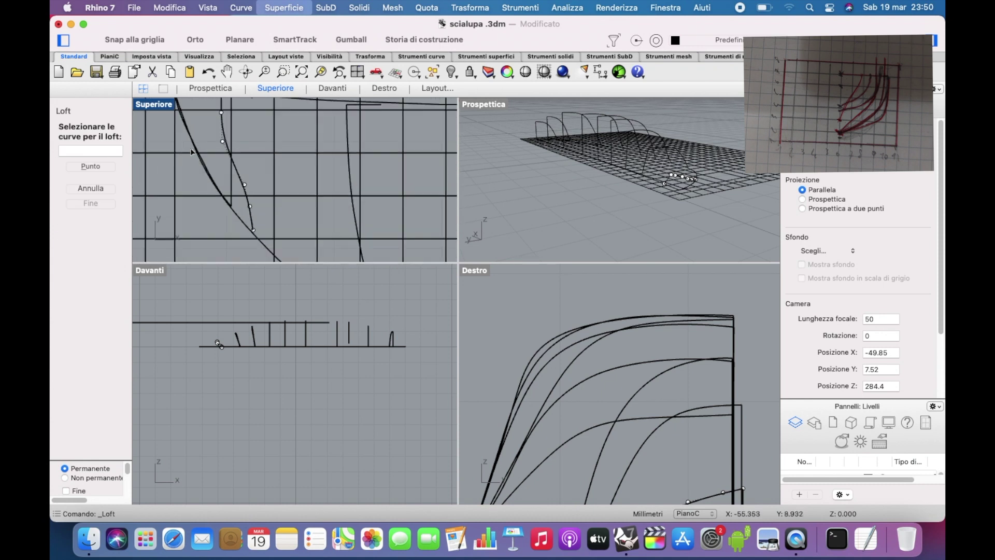
left_click(213, 176)
left_click(275, 185)
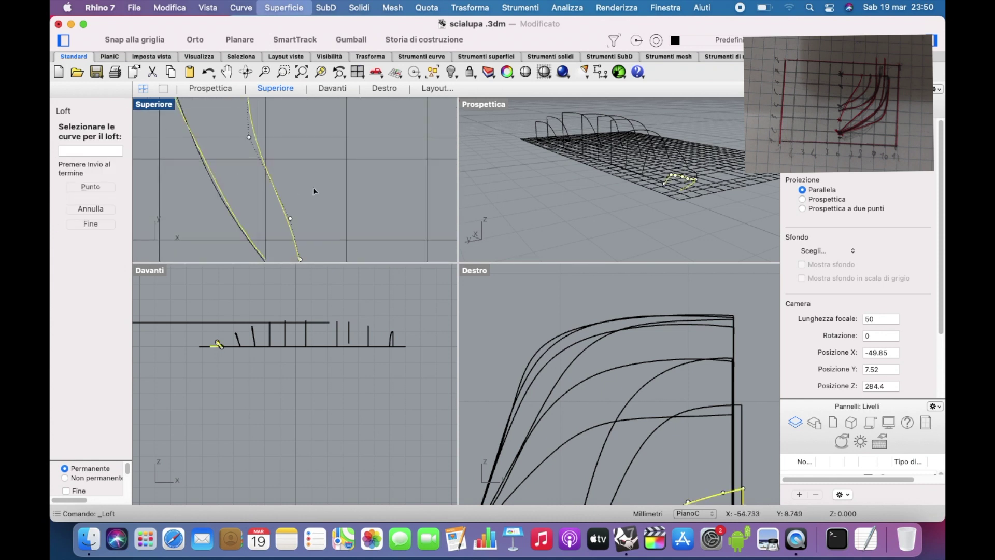
Add eight more section curves to the loft in order along the hull, skipping the extra one past the middle, and finish the selection
scroll(313, 187, "down", 3)
left_click(240, 340)
left_click(254, 336)
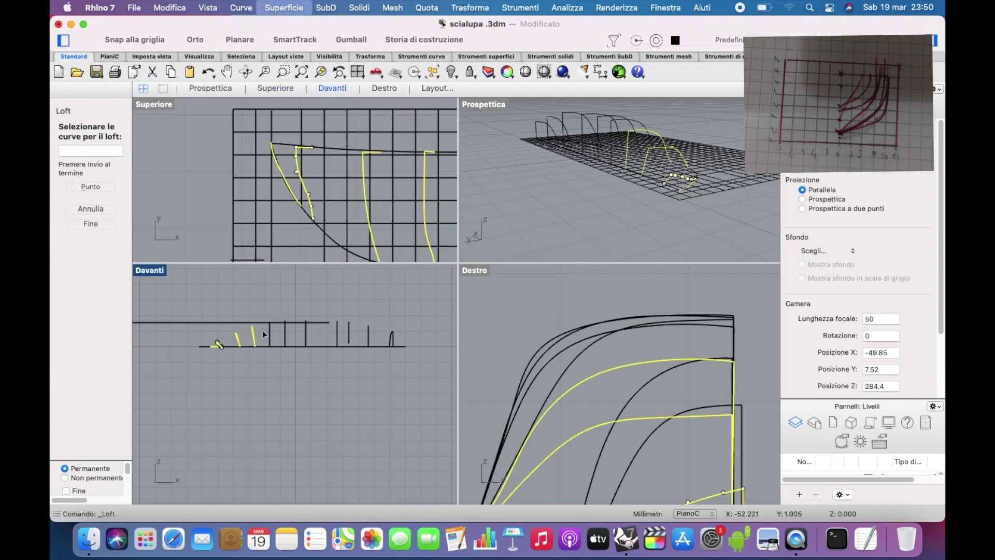
left_click(270, 336)
left_click(285, 334)
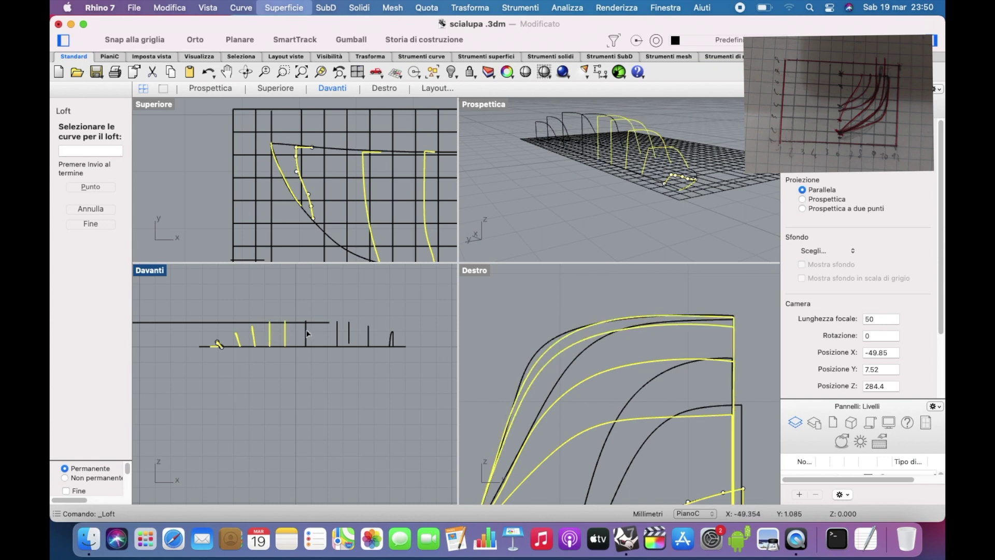
left_click(307, 334)
left_click(338, 335)
left_click(369, 336)
left_click(392, 339)
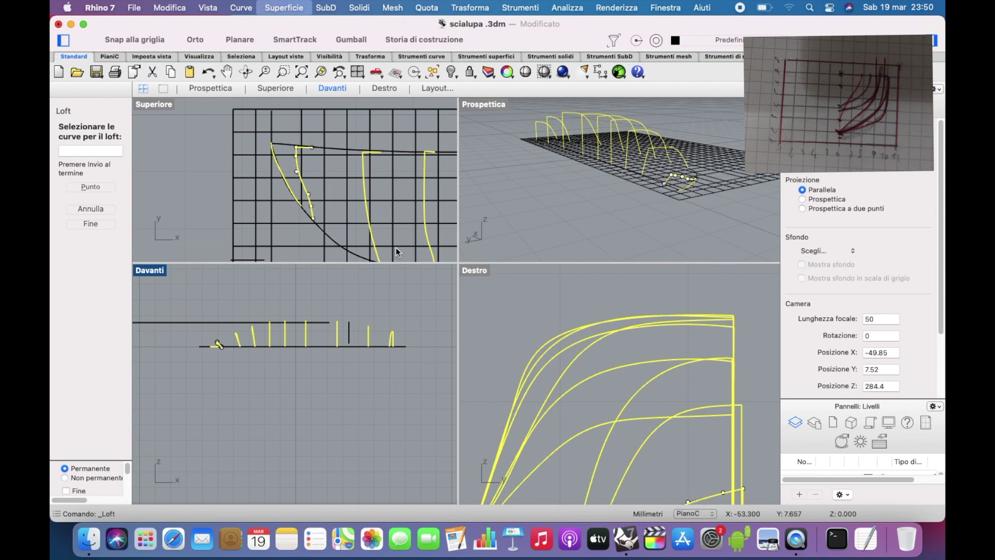
key("Return")
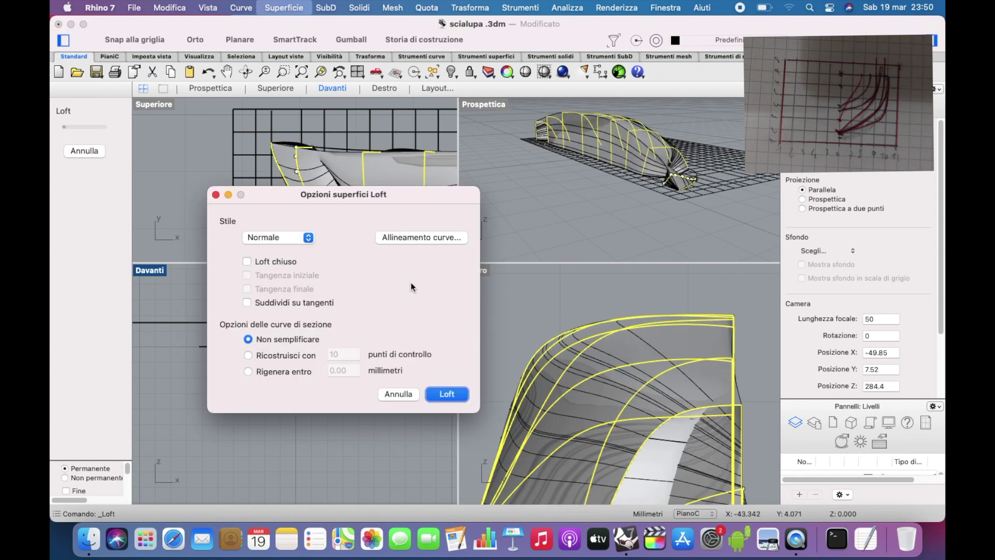
Reverse the alignment of the loft's third to sixth section curves, counted from the hull's pointed end
left_click(421, 237)
scroll(274, 127, "up", 5)
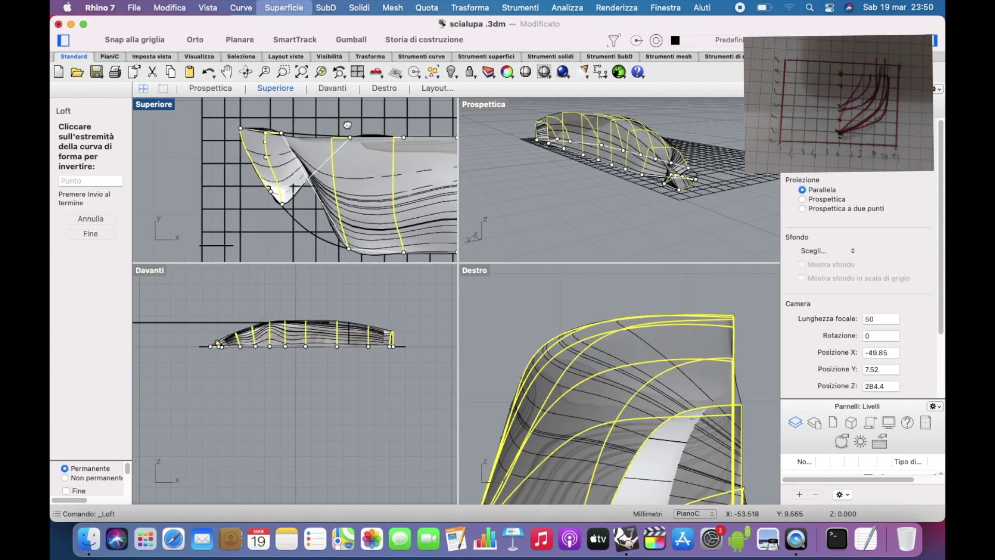
scroll(274, 127, "down", 3)
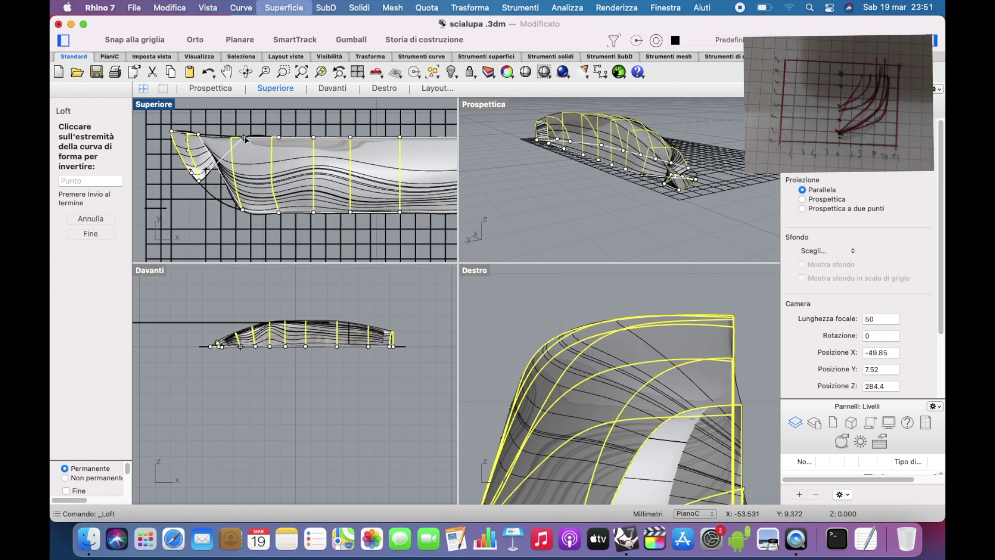
left_click(244, 138)
left_click(279, 138)
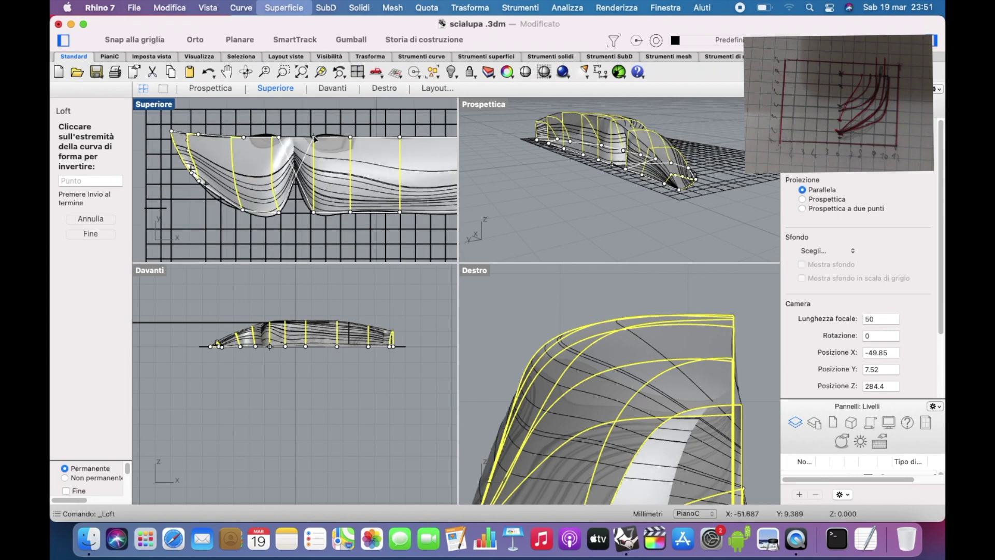
left_click(314, 138)
left_click(349, 139)
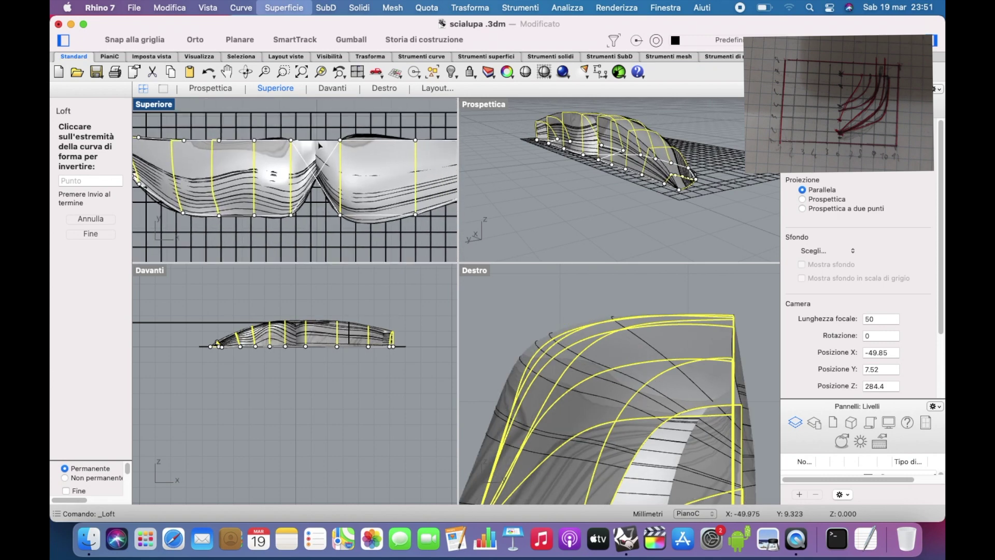
Reverse the alignment of the seventh to ninth loft curves and create the Normal-style loft surface without simplifying the curves
scroll(325, 147, "down", 2)
left_click(331, 141)
left_click(371, 141)
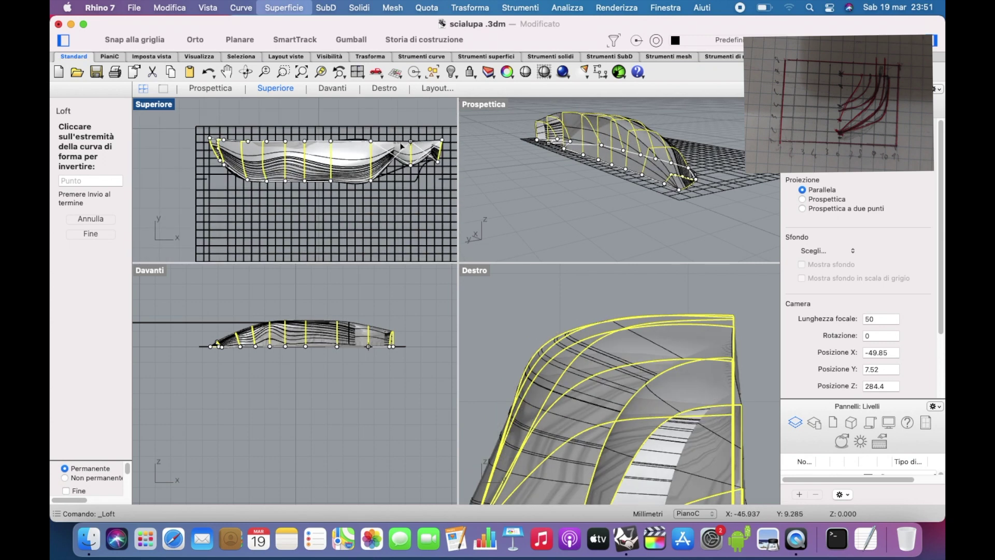
left_click(412, 141)
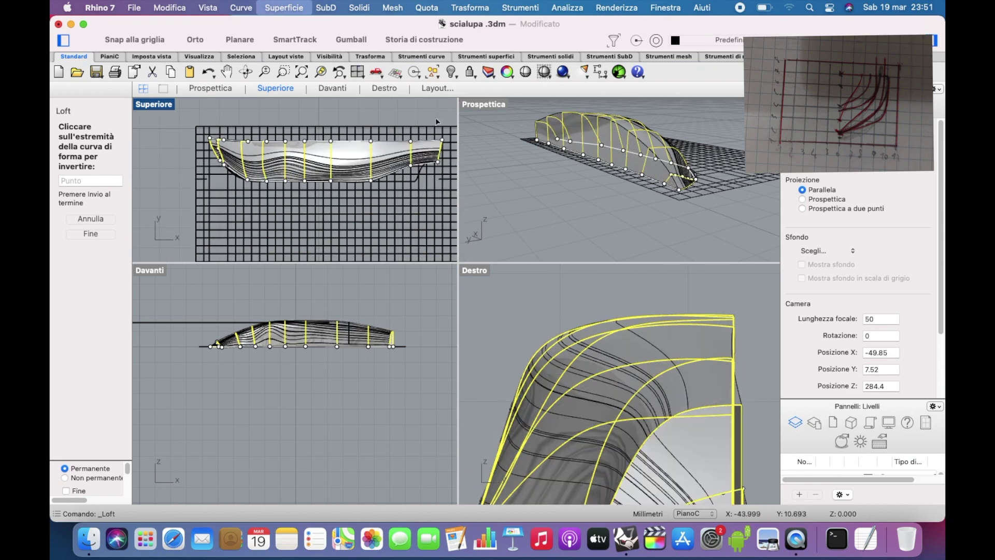
key("Return")
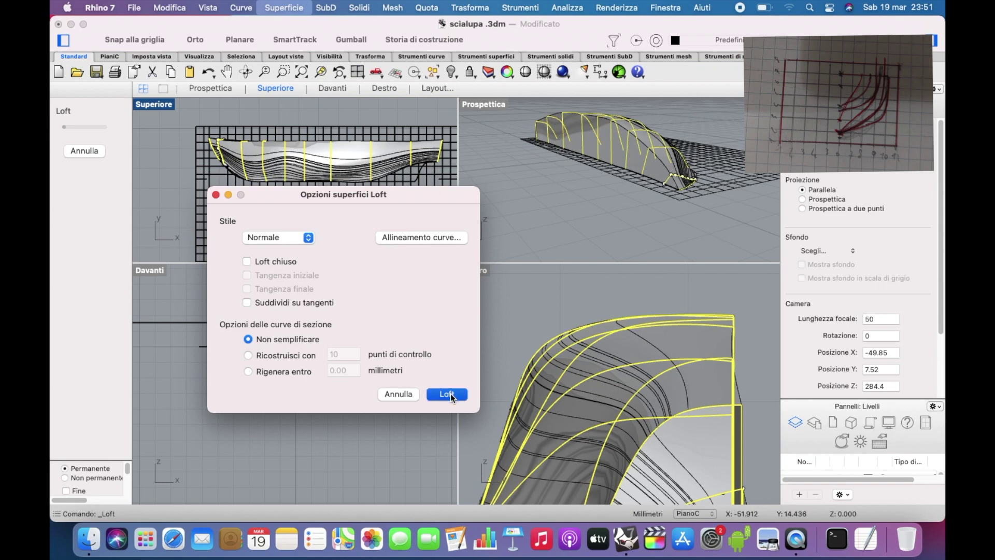
left_click(450, 393)
Mirror a copy of the lofted half hull across a horizontal line in the front view to turn it upright
left_click(573, 324)
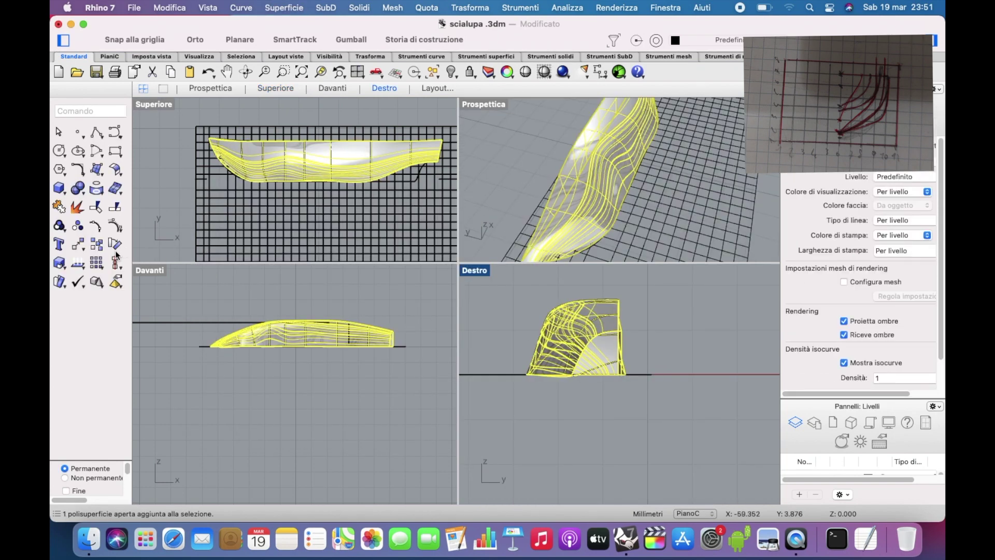
left_click(84, 248)
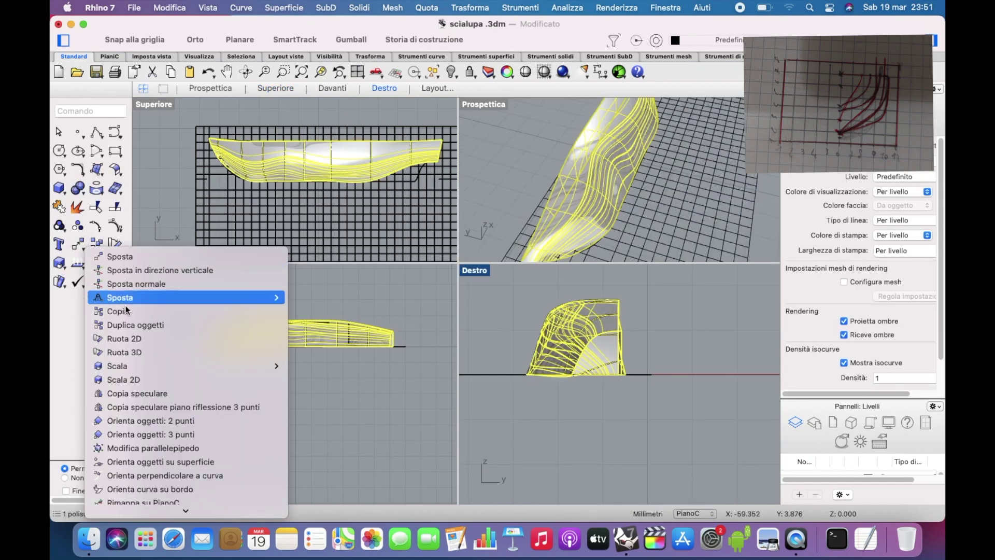
left_click(136, 395)
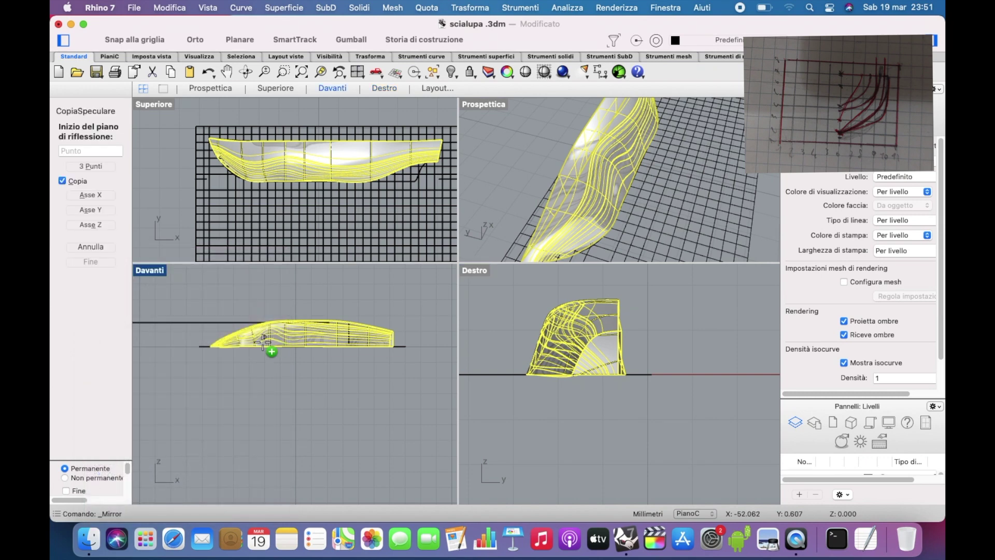
left_click(265, 337)
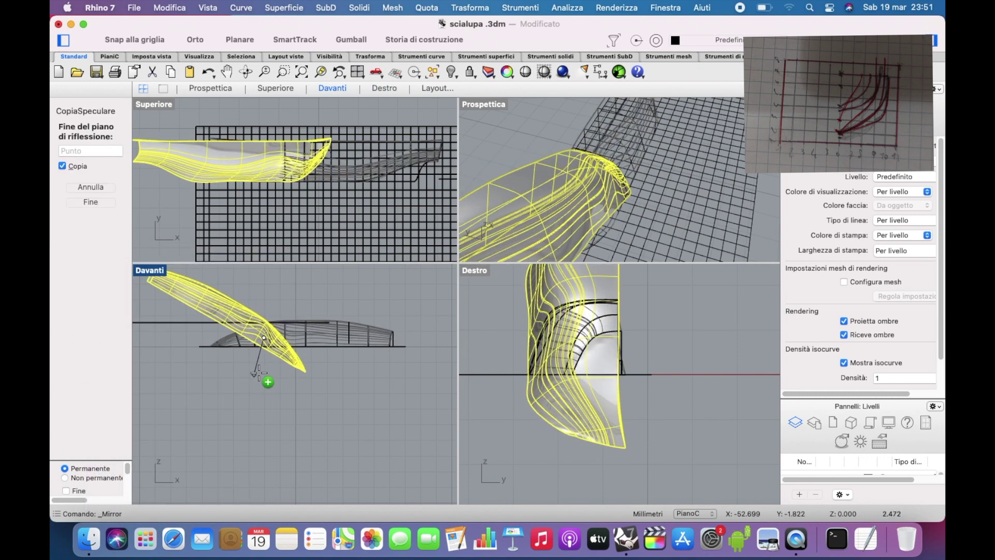
left_click(313, 331)
left_click_drag(599, 390, 590, 415, "shift")
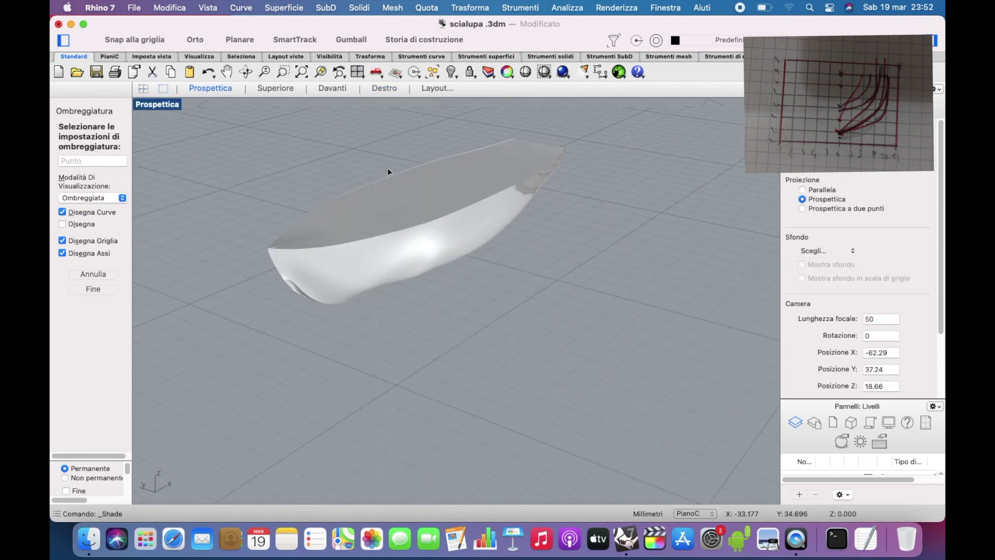
scroll(428, 193, "up", 5)
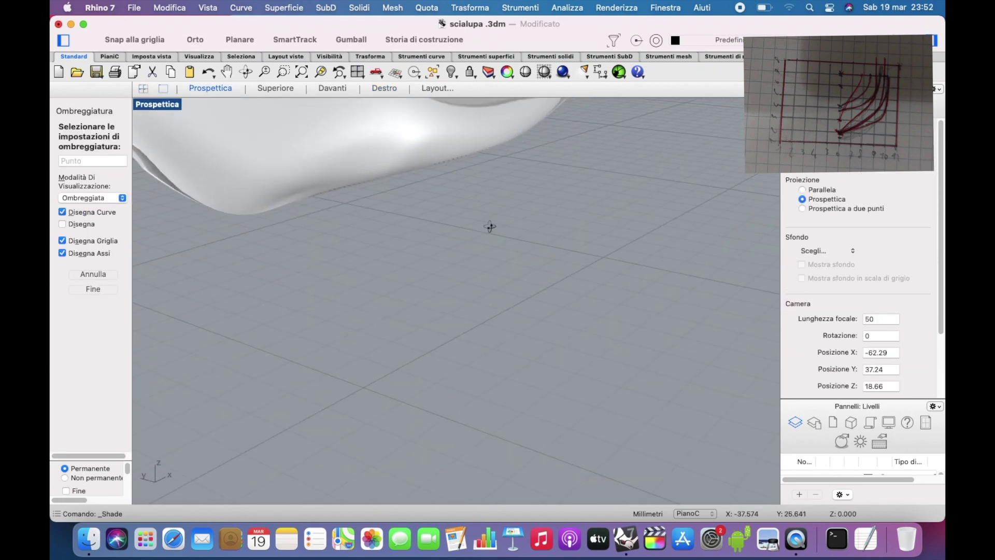
scroll(446, 222, "down", 3)
right_click_drag(442, 222, 408, 193)
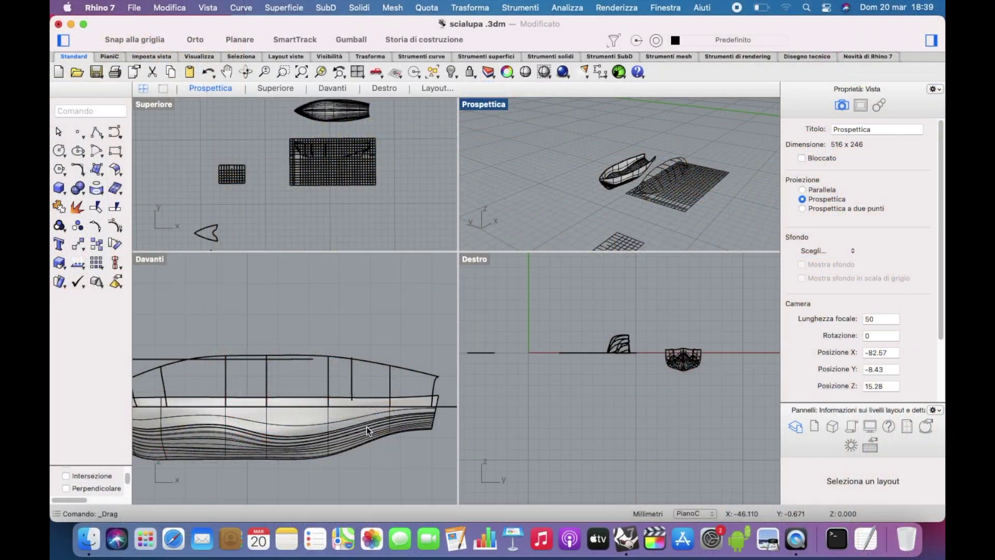
Offset the full hull polysurface by 0.4 mm as a solid with rounded corners to give it thickness
left_click(366, 429)
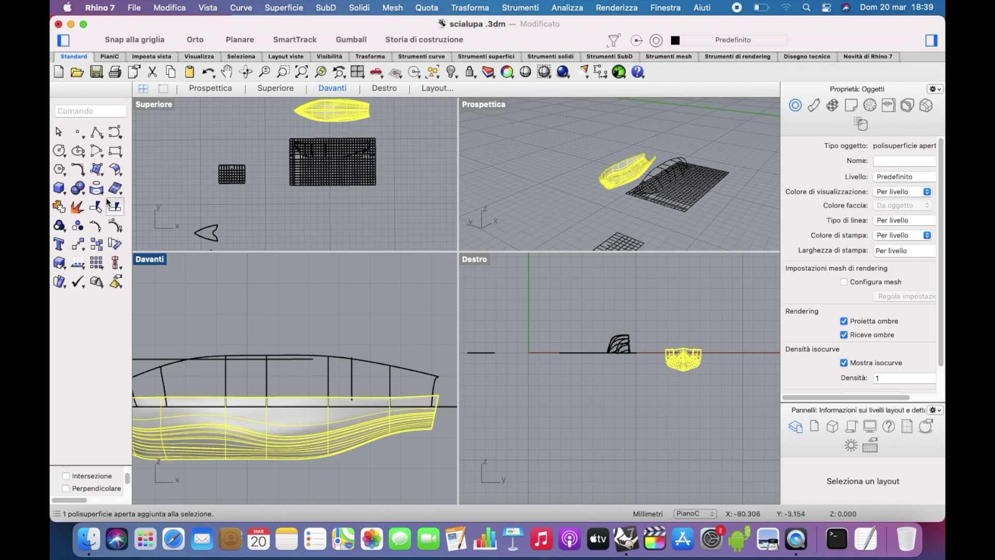
left_click(121, 177)
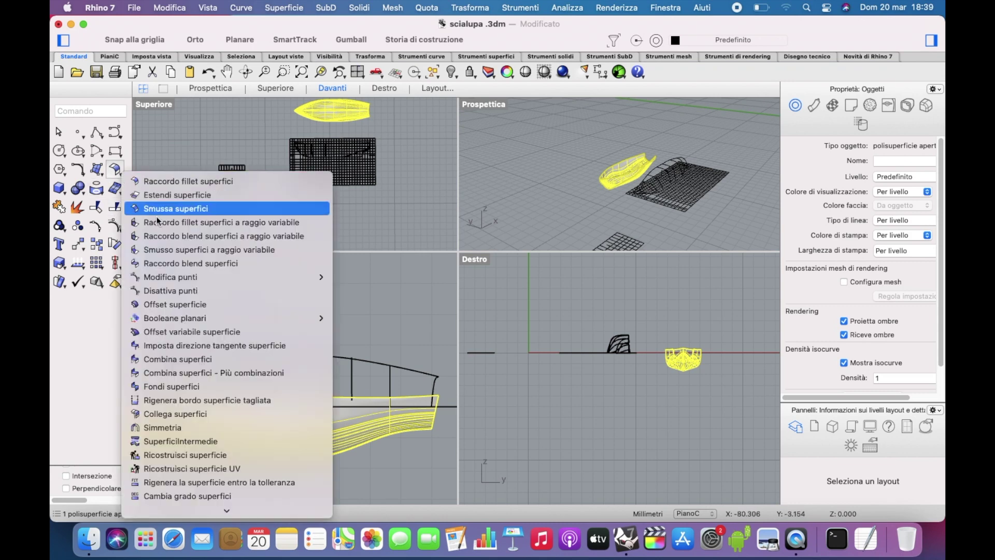
left_click(190, 301)
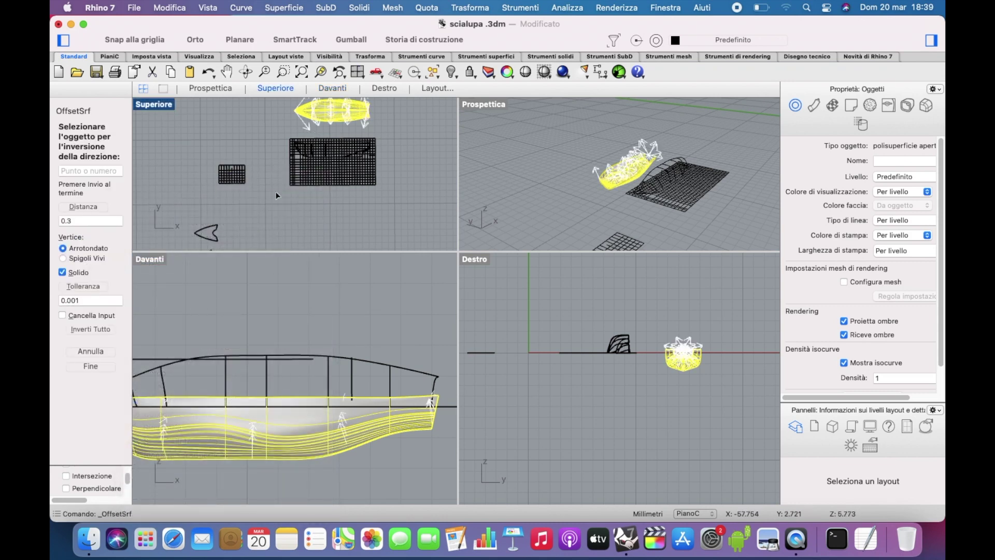
left_click(84, 222)
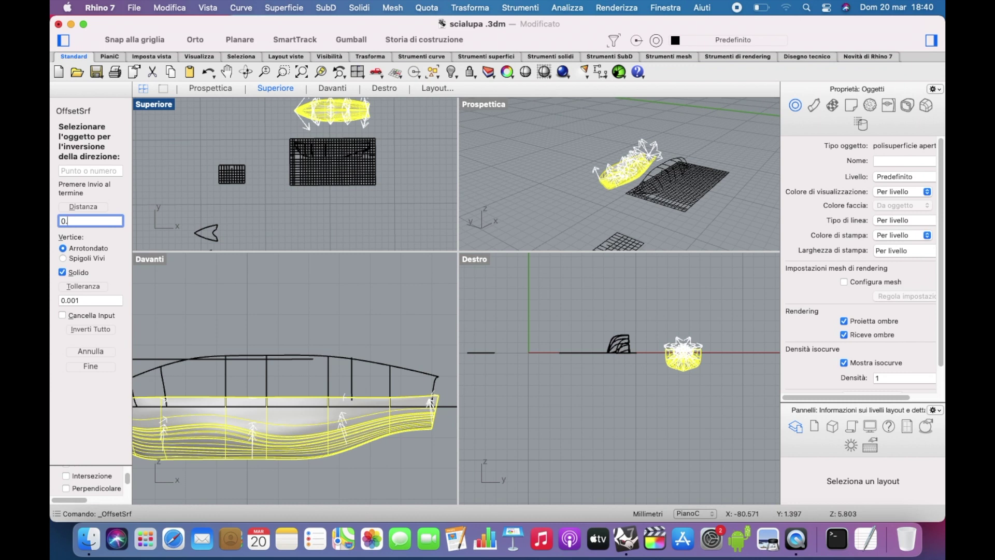
type("4")
left_click(249, 262)
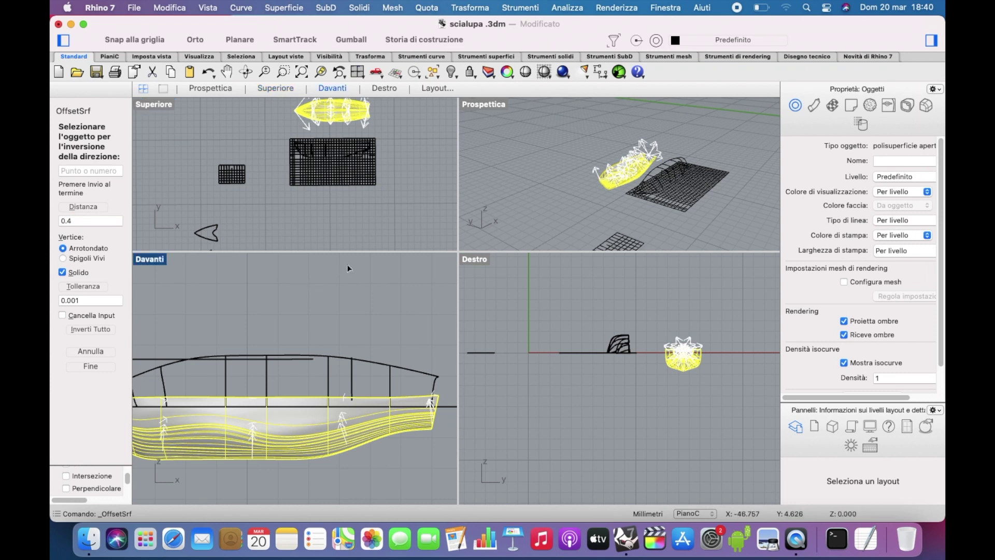
key("Return")
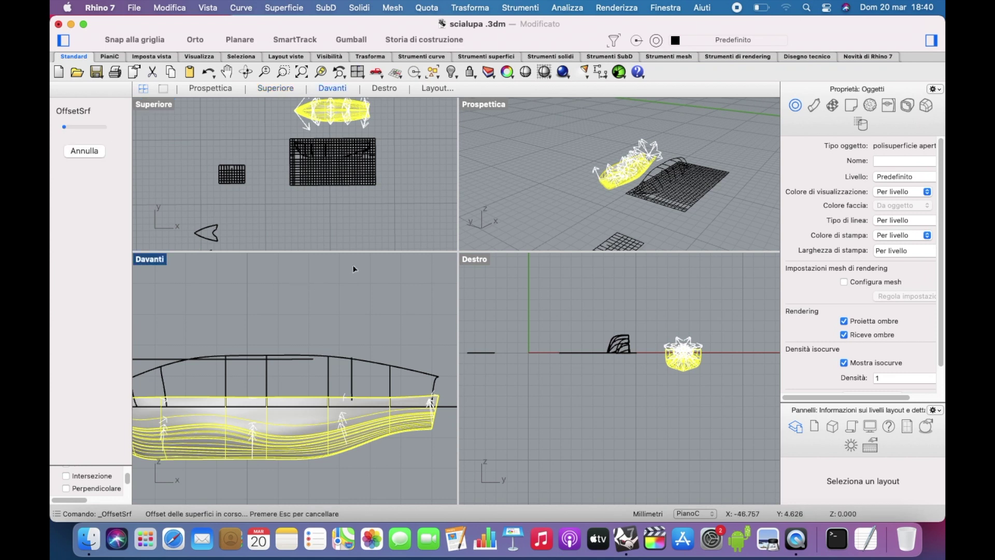
left_click(383, 196)
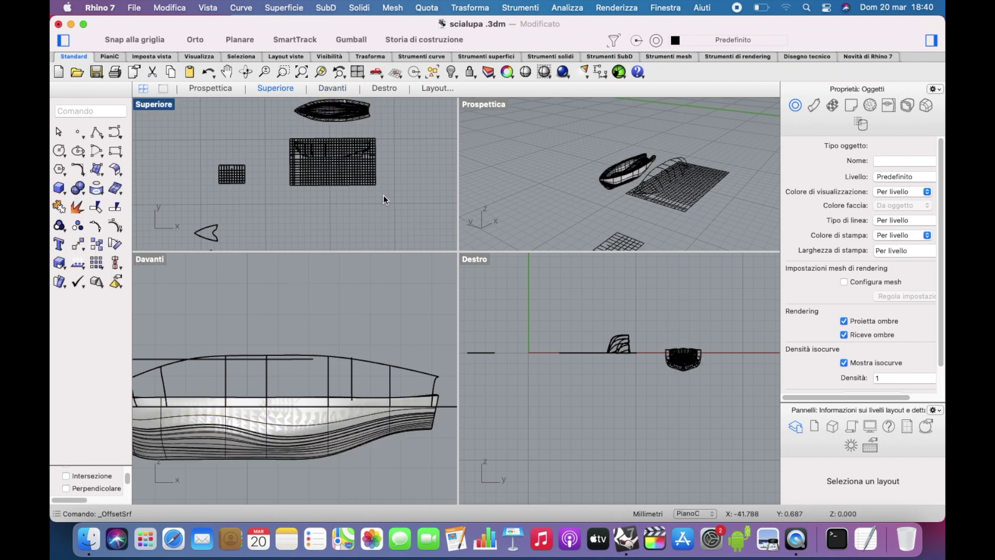
Examine the thickened hull from above in the enlarged top view, checking the wall along its rim
scroll(369, 112, "up", 5)
key("ctrl+m")
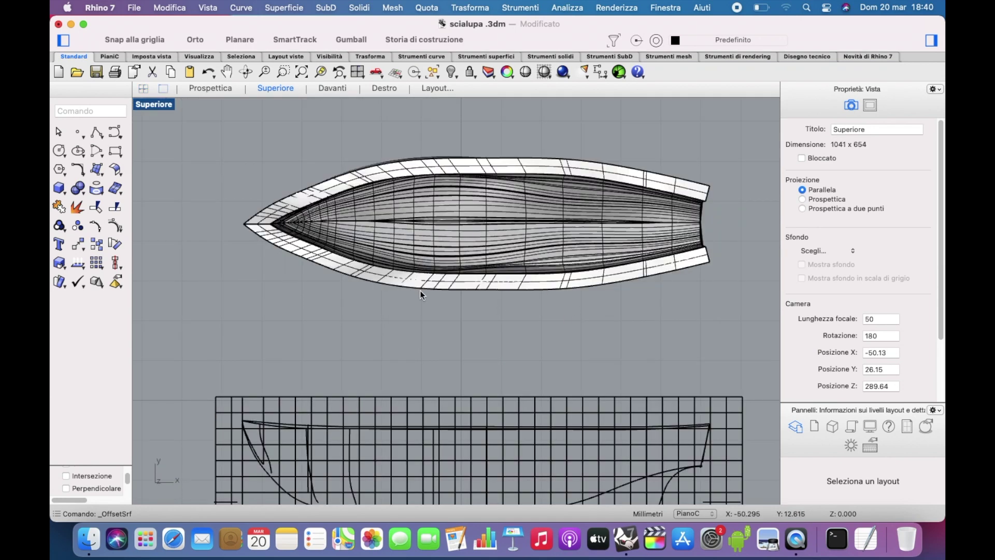
left_click(226, 71)
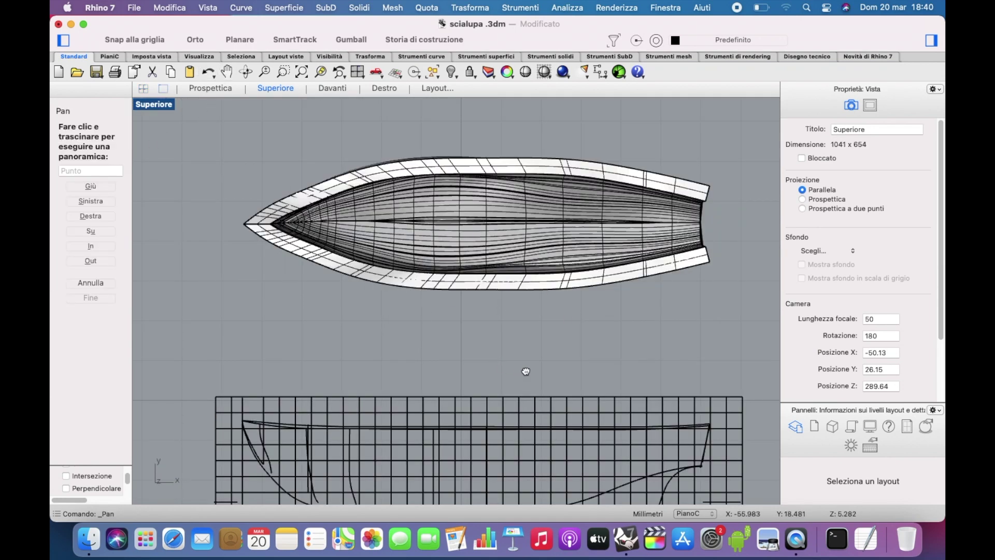
left_click_drag(524, 371, 508, 305)
key("Return")
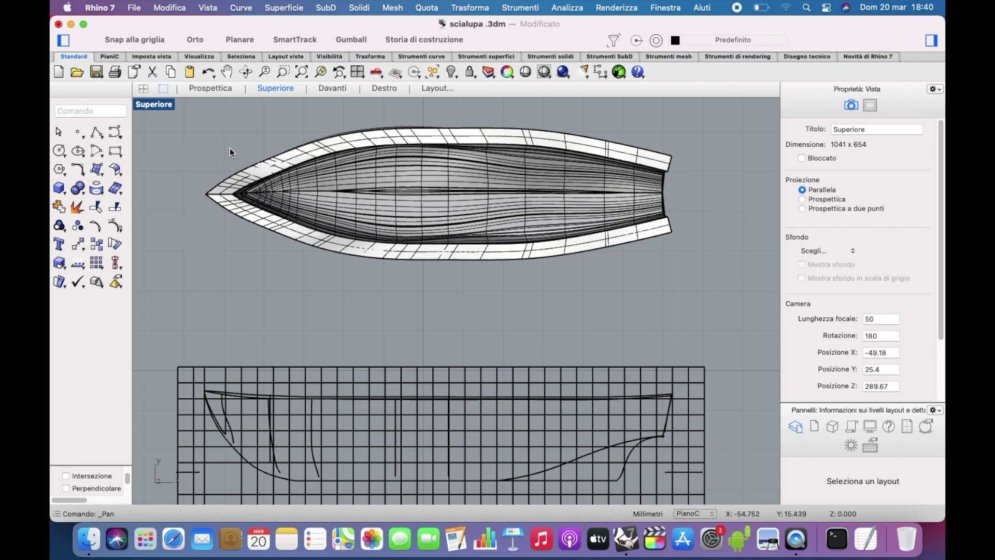
double_click(160, 107)
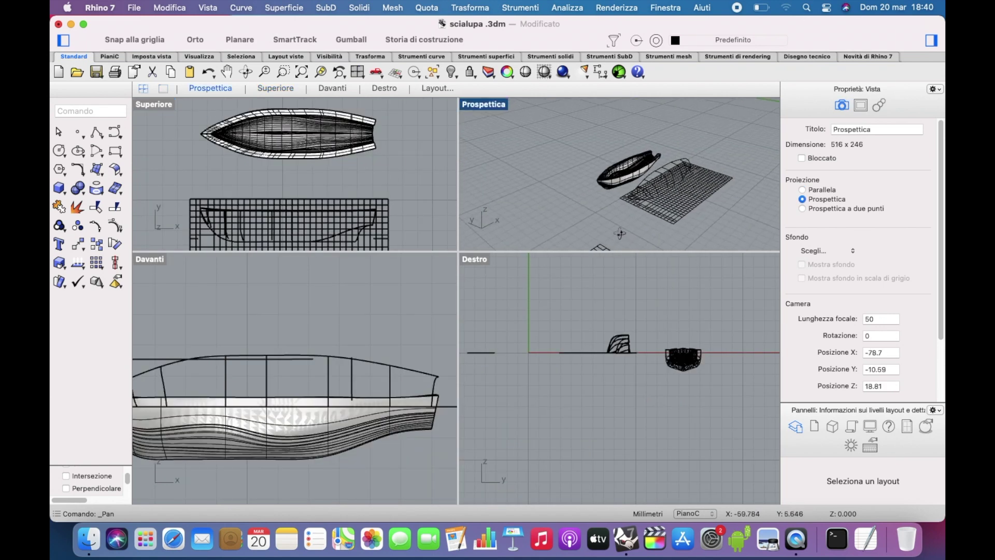